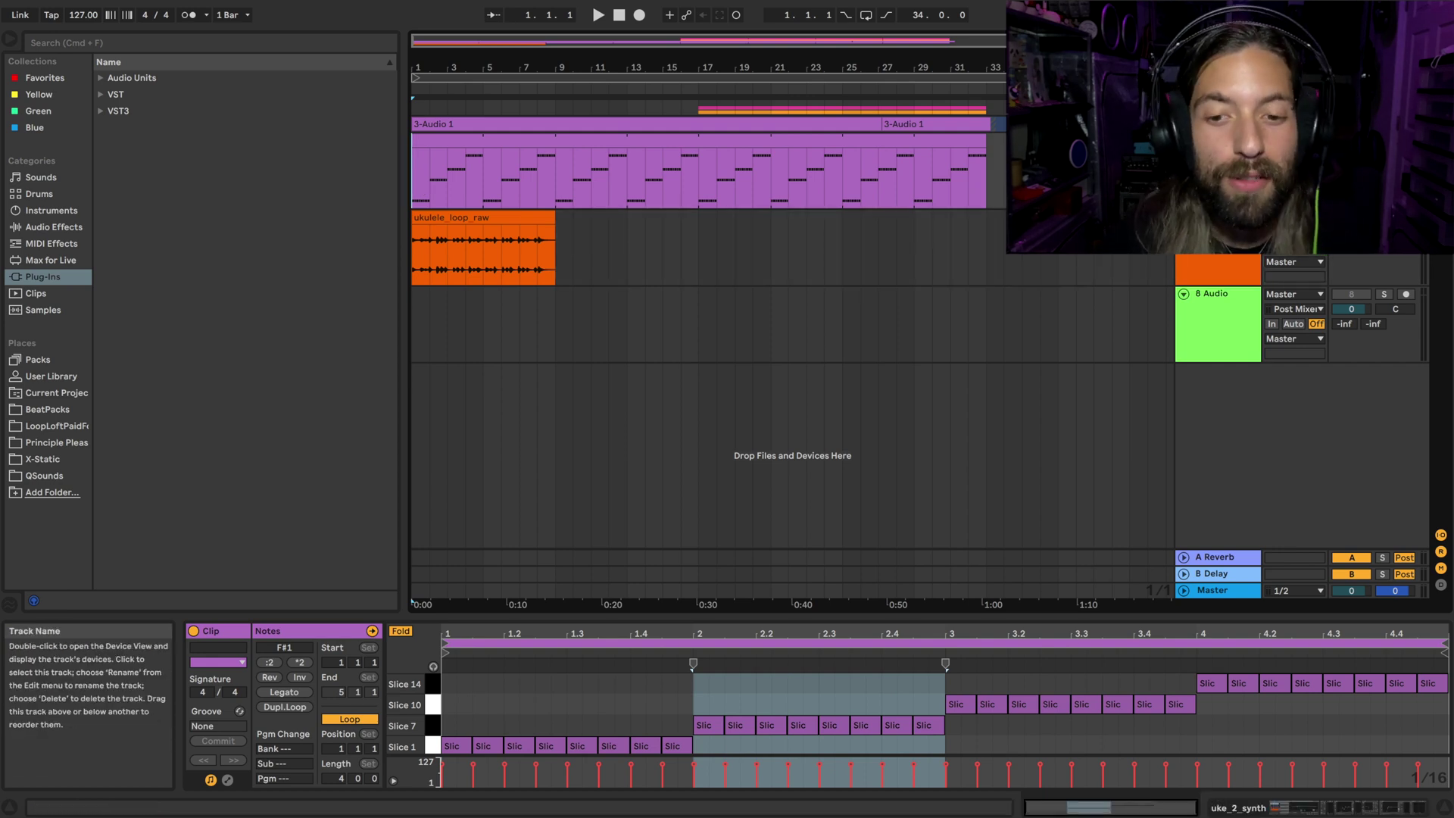
pyautogui.click(1202, 257)
pyautogui.click(1202, 171)
pyautogui.click(1202, 257)
pyautogui.click(1202, 170)
pyautogui.click(1202, 257)
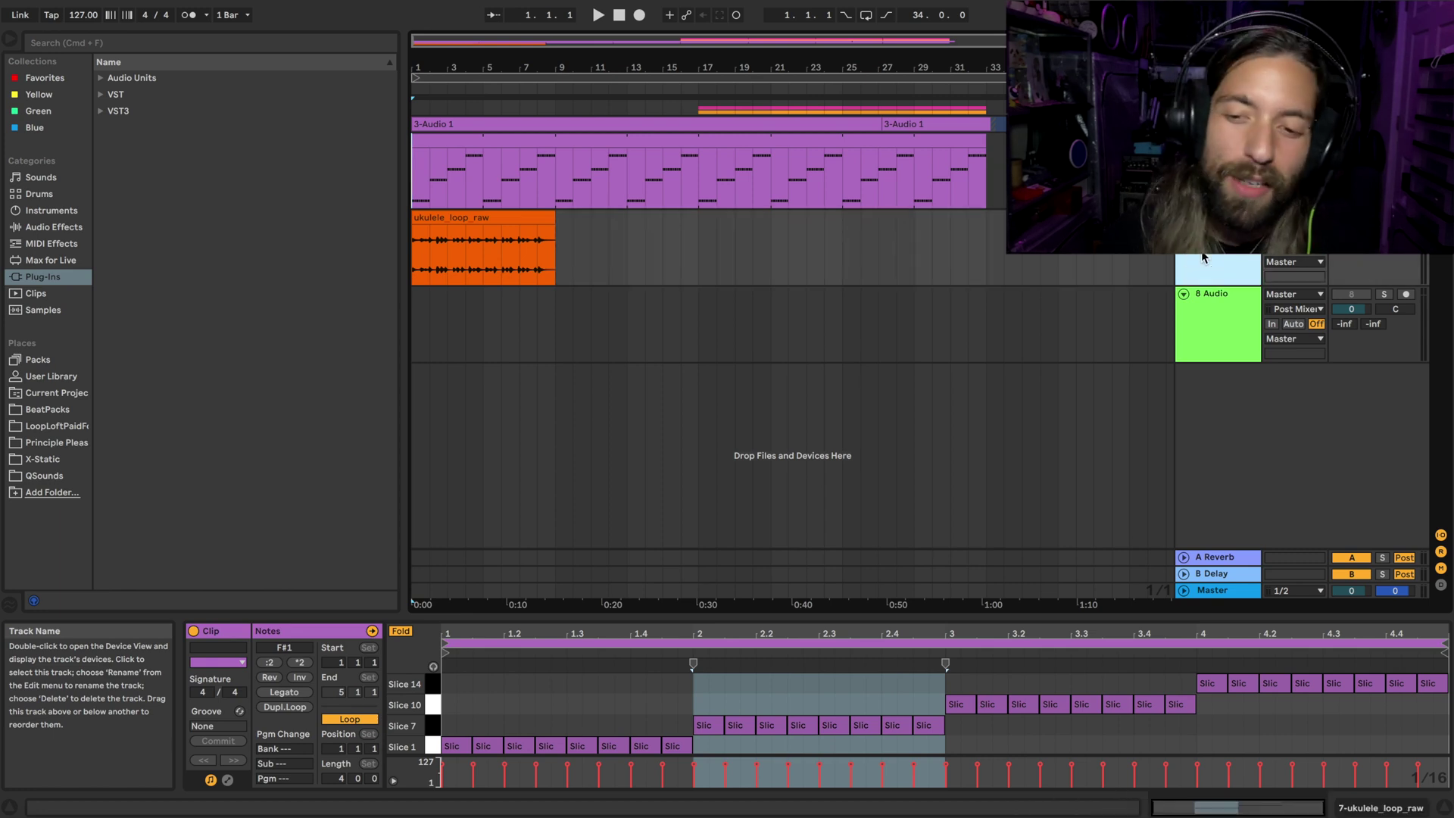
pyautogui.click(1202, 170)
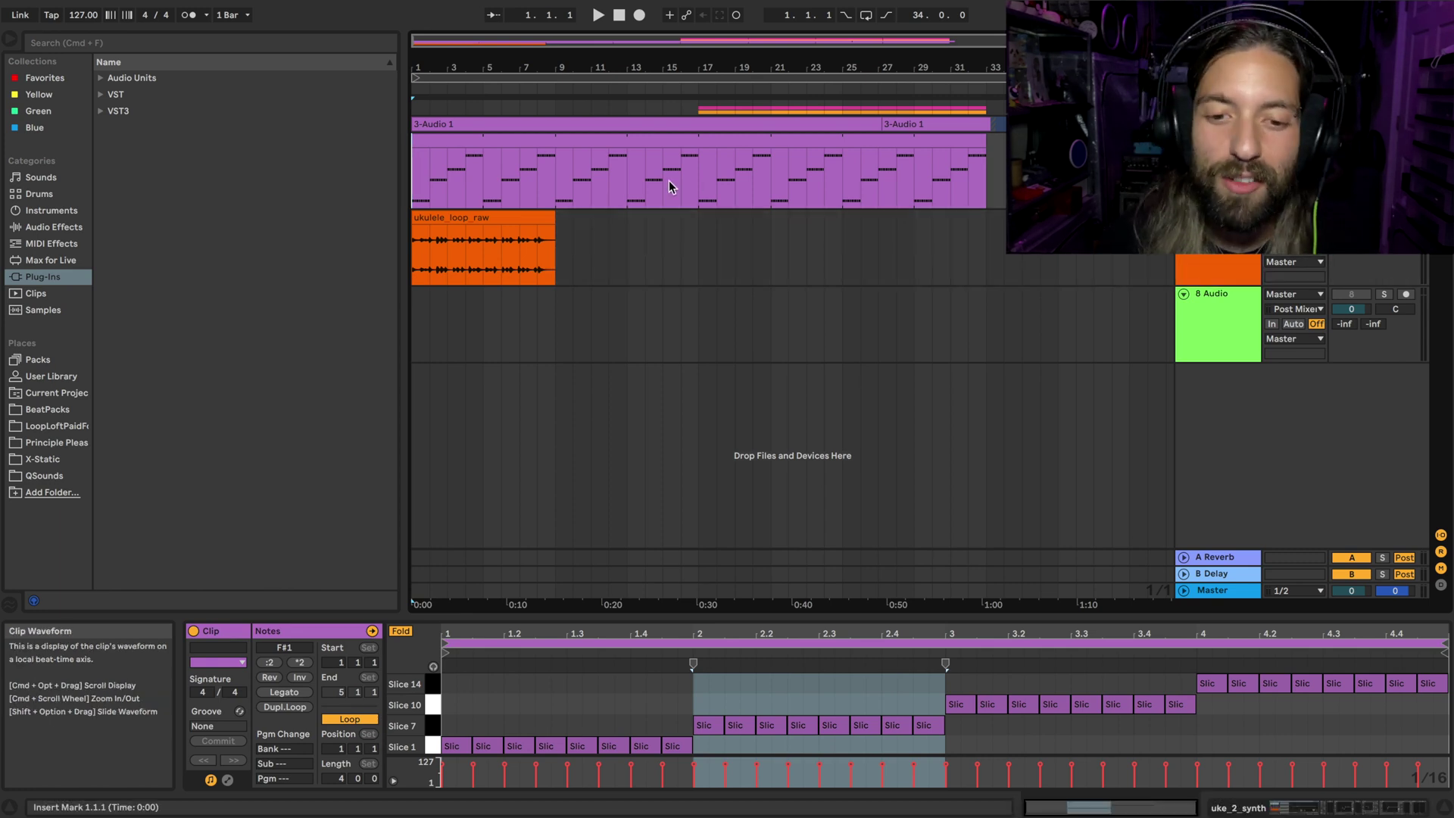
# - Play the opening bars of the purple uke_2_synth pattern from bar 1
pyautogui.click(425, 181)
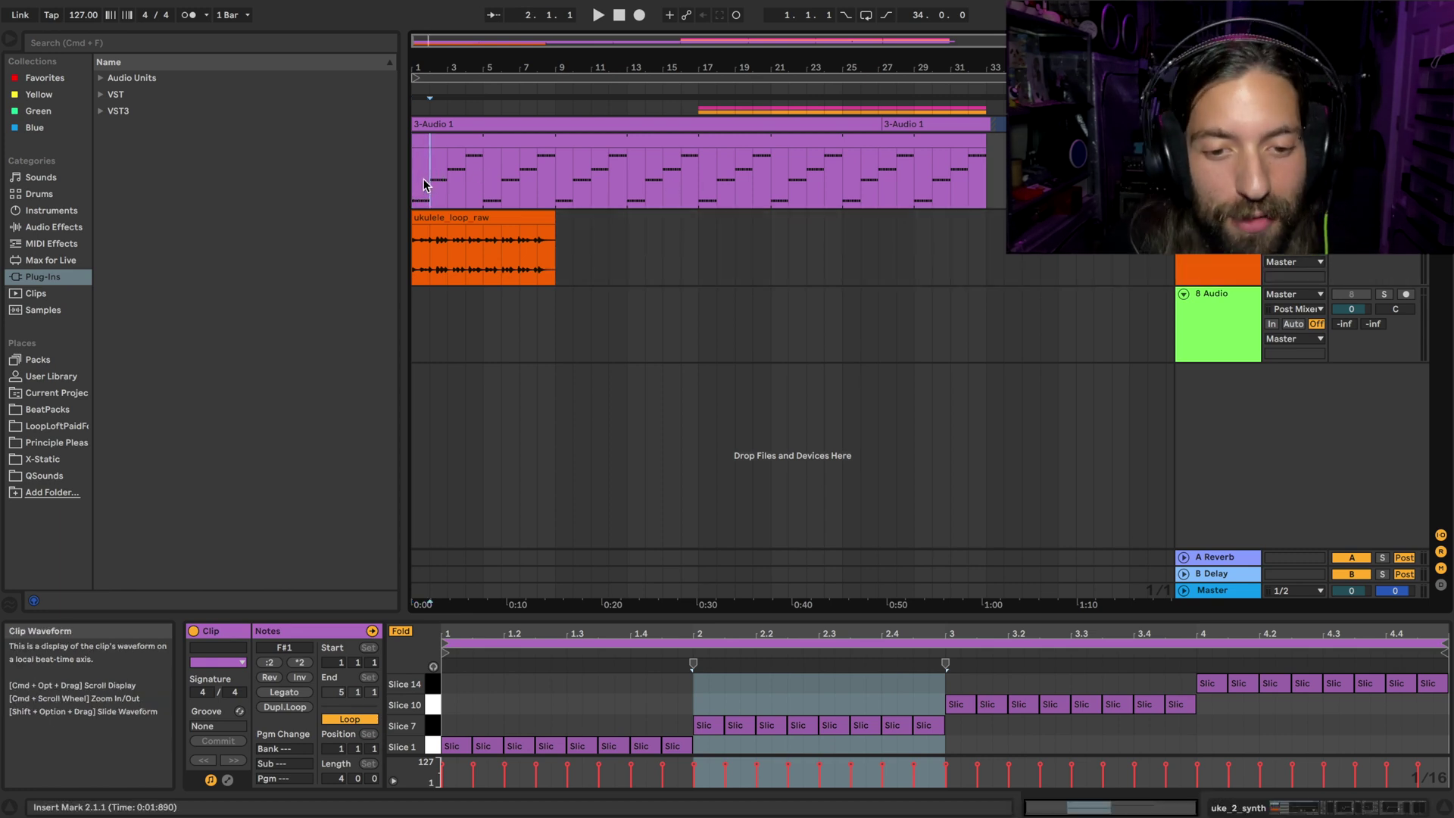
pyautogui.press('Left')
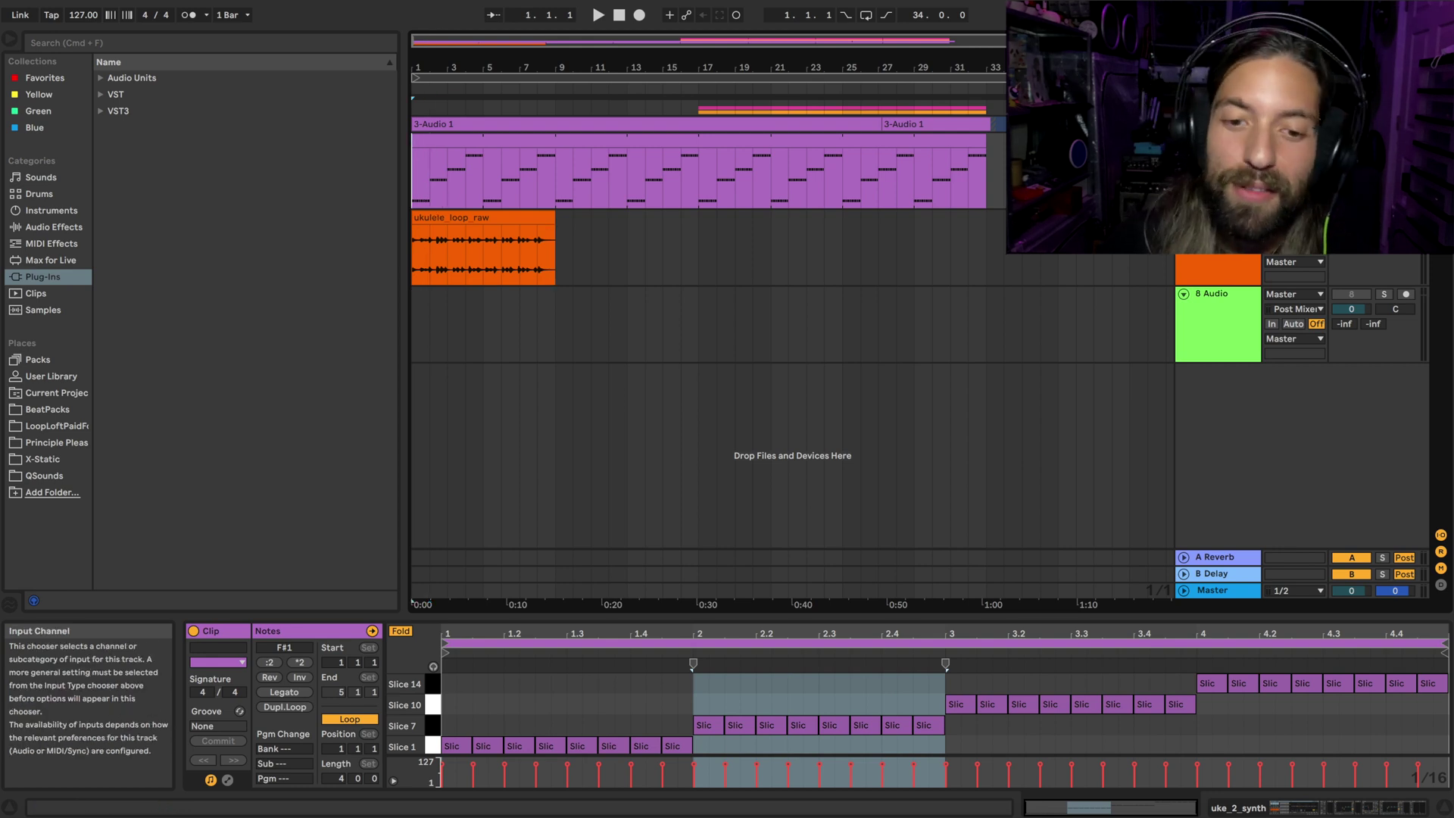
pyautogui.press('space')
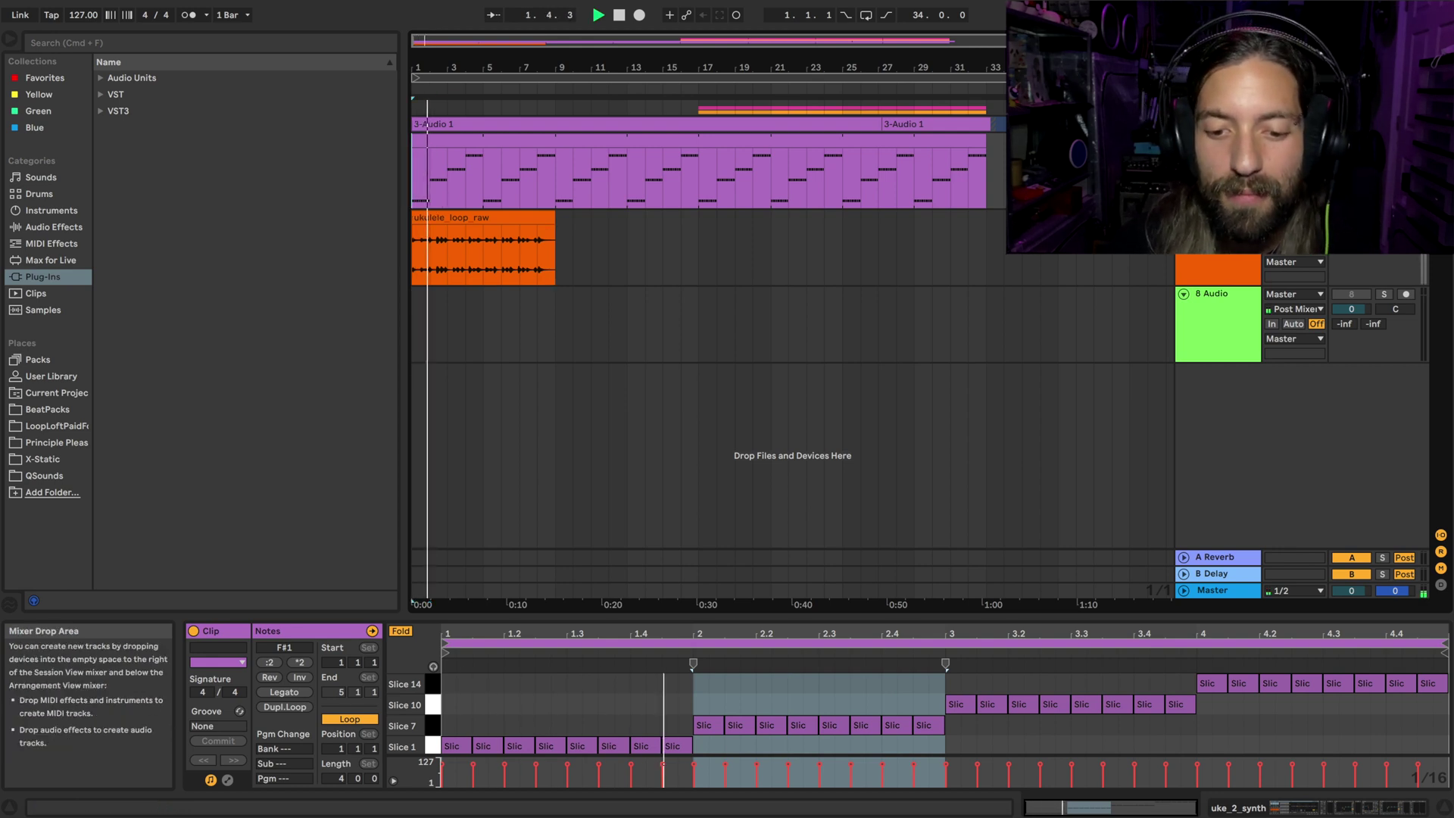
pyautogui.press('space')
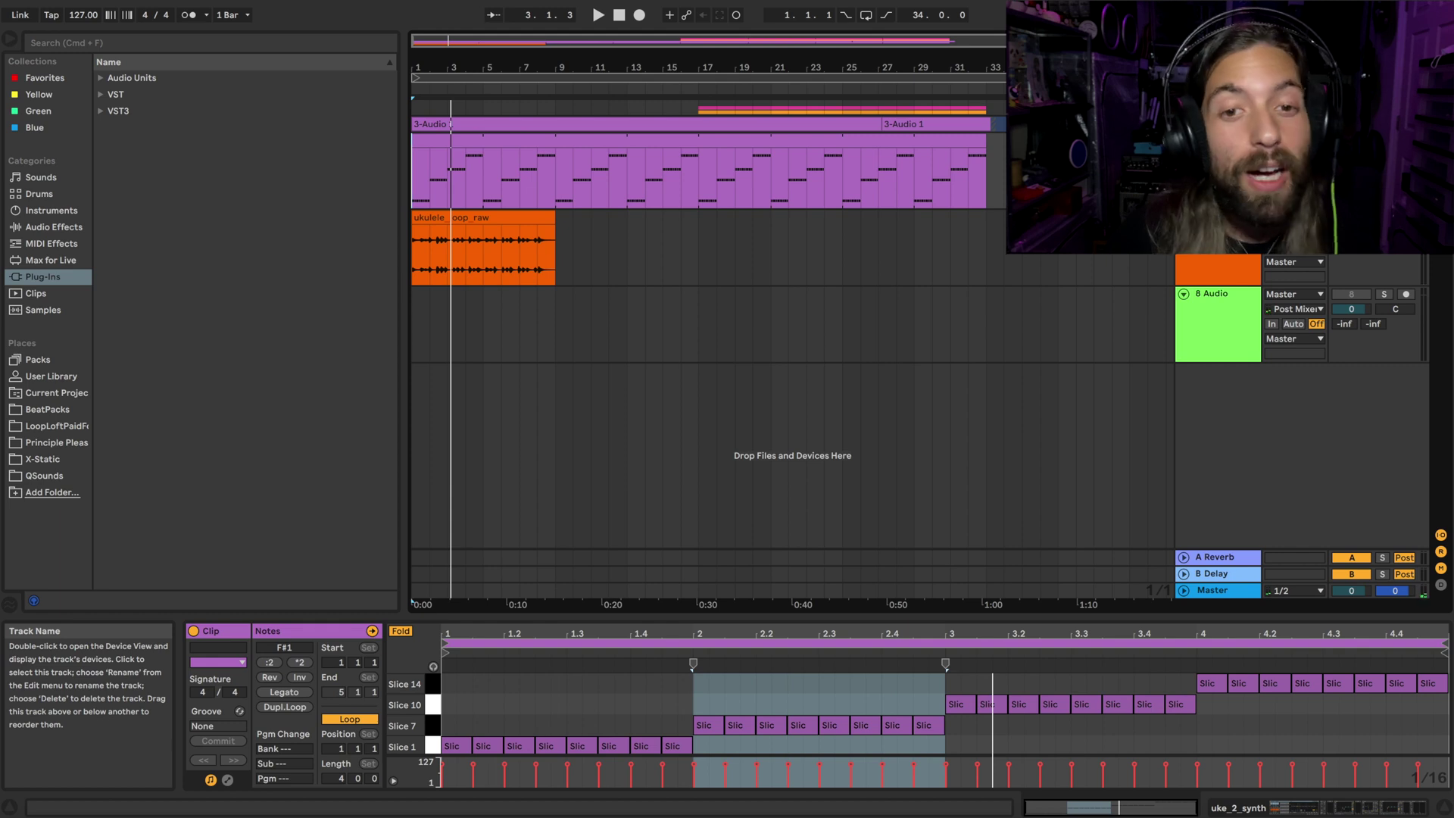
# - Slice the ukulele_loop_raw audio clip to a new MIDI track, with one slice per transient and the Built-in preset
pyautogui.click(504, 218)
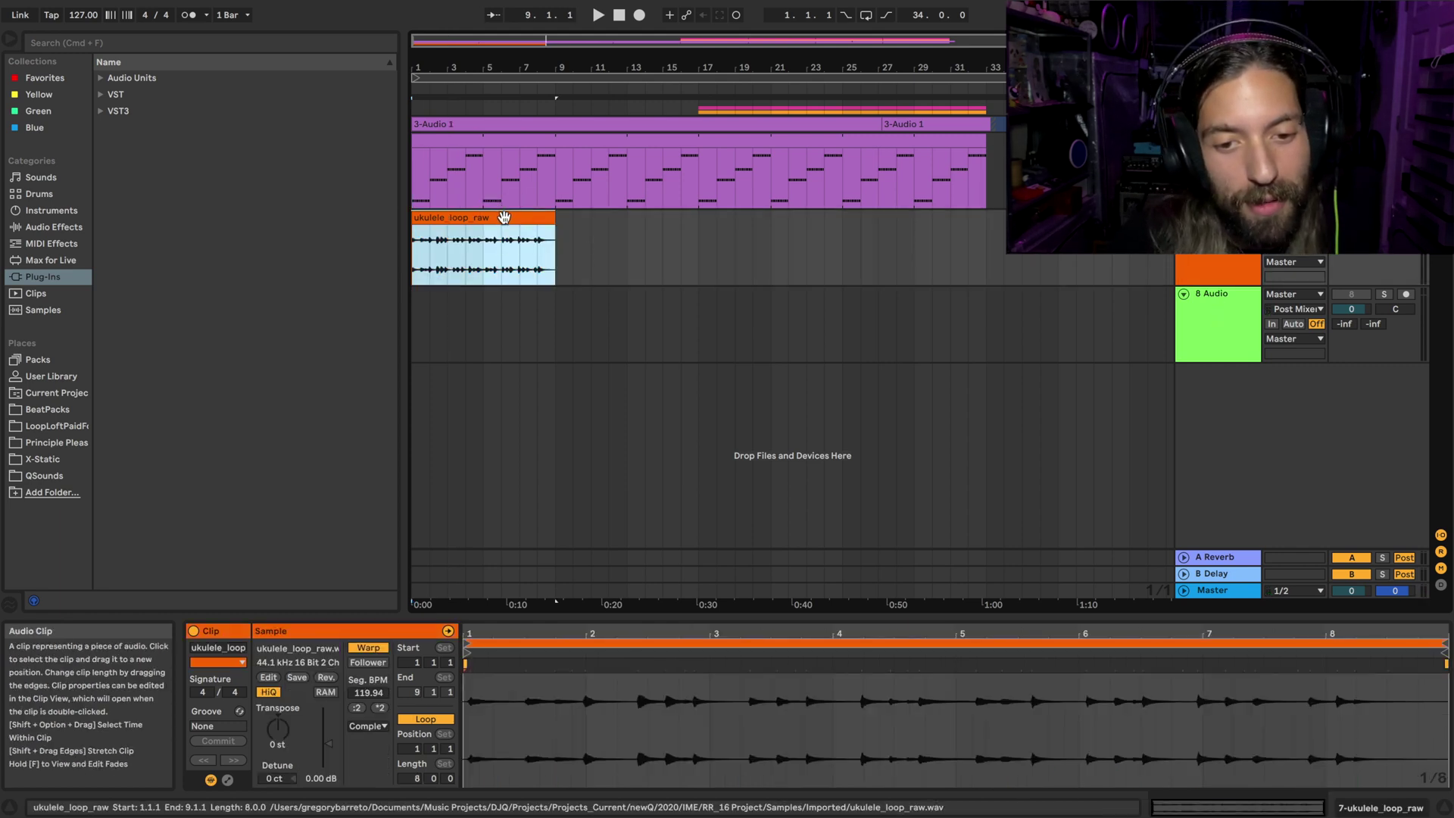
pyautogui.rightClick(504, 218)
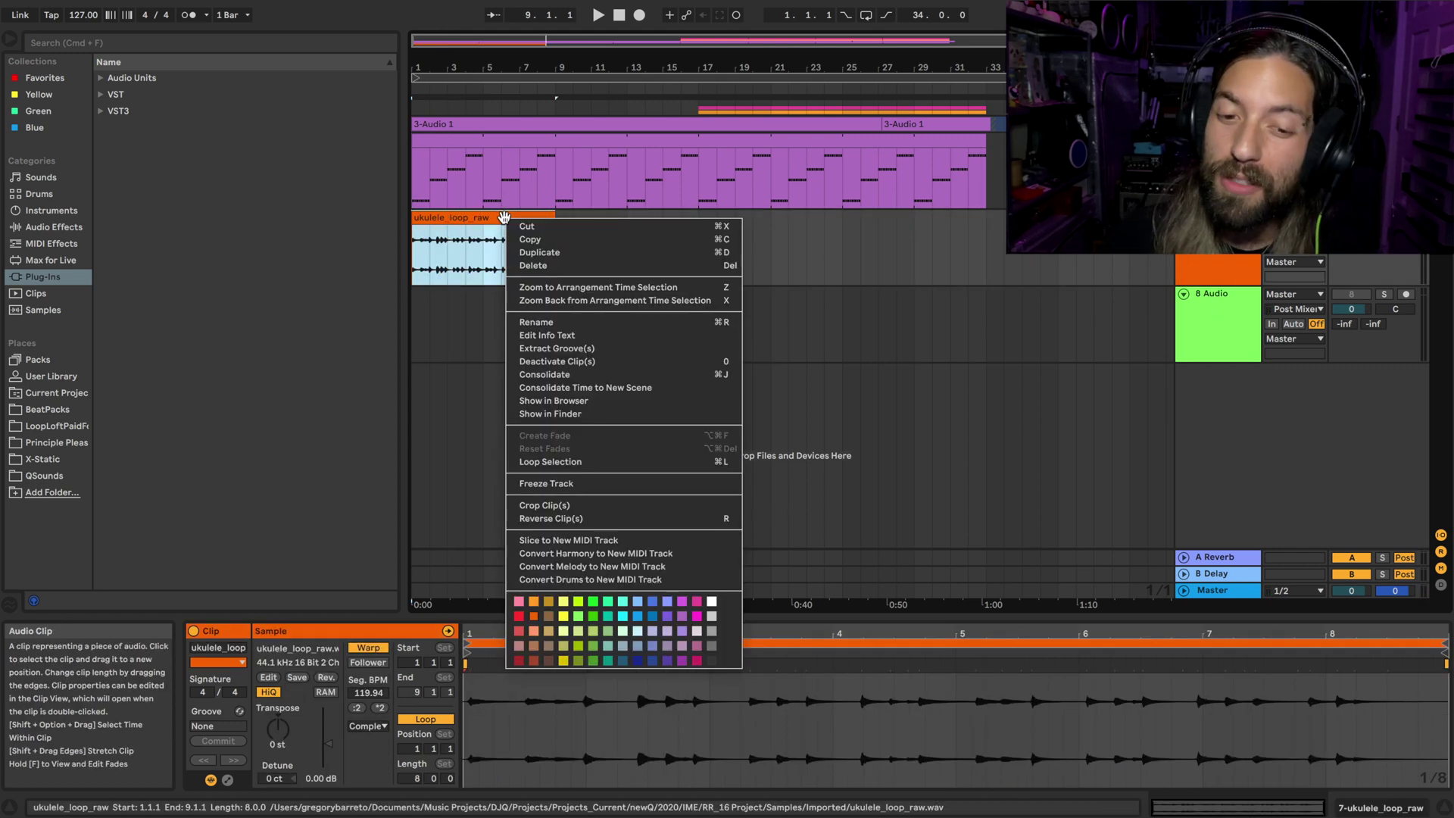
pyautogui.click(651, 542)
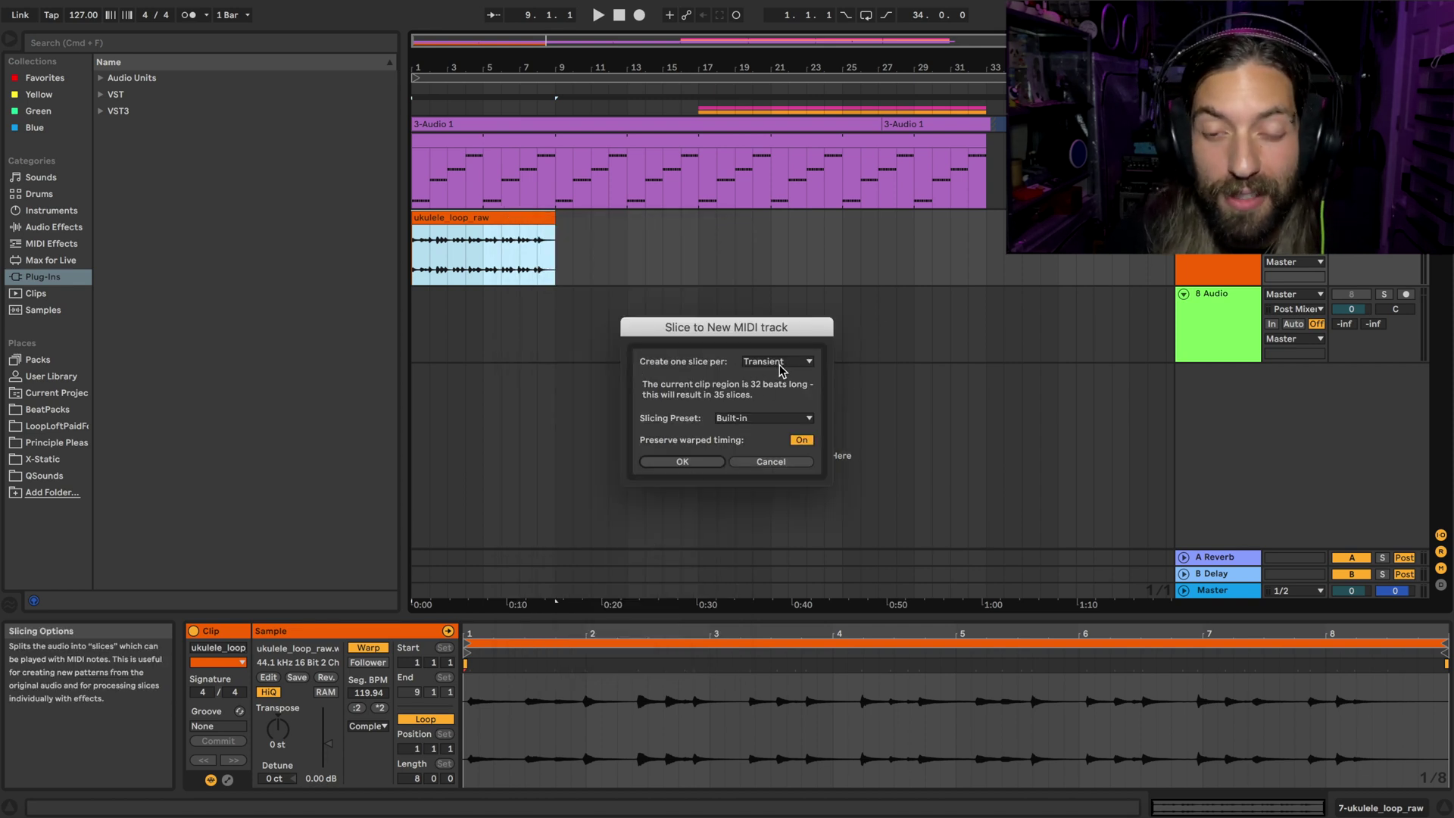
pyautogui.click(684, 462)
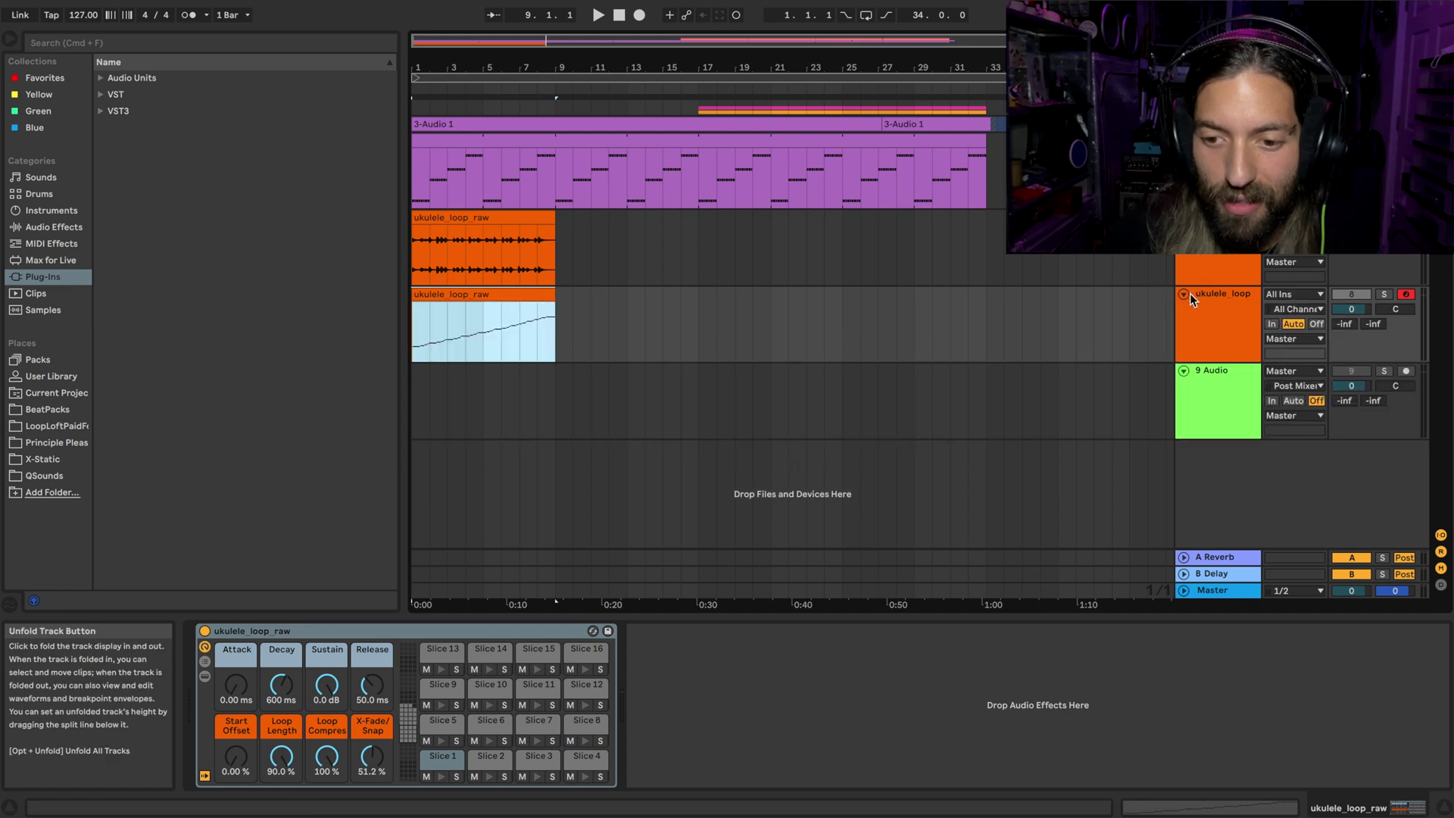
# - Solo the new sliced ukulele track and audition its clip from bar 1, plus individual slice pads
pyautogui.click(1197, 301)
pyautogui.click(413, 350)
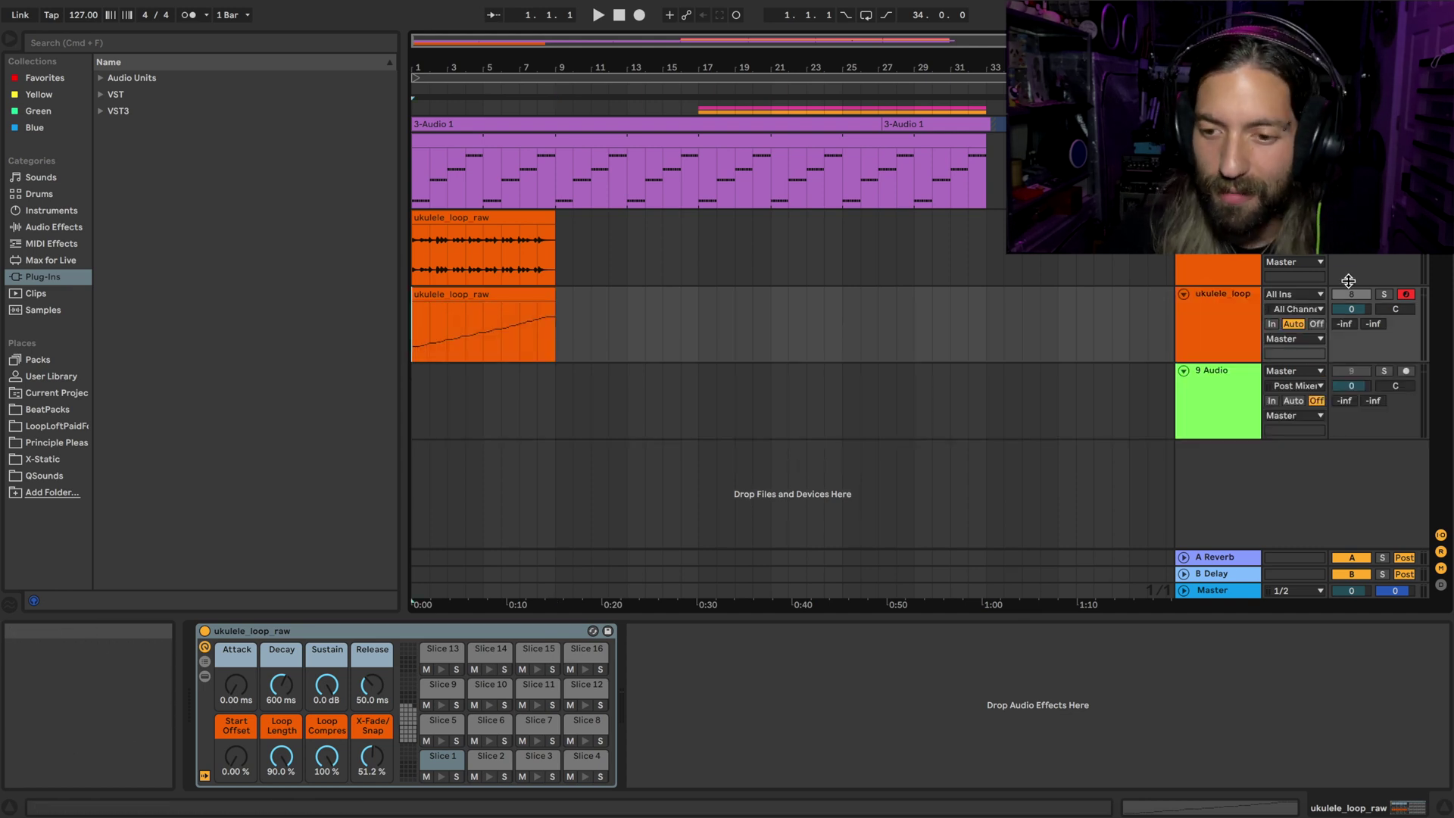
pyautogui.click(1383, 295)
pyautogui.press('space')
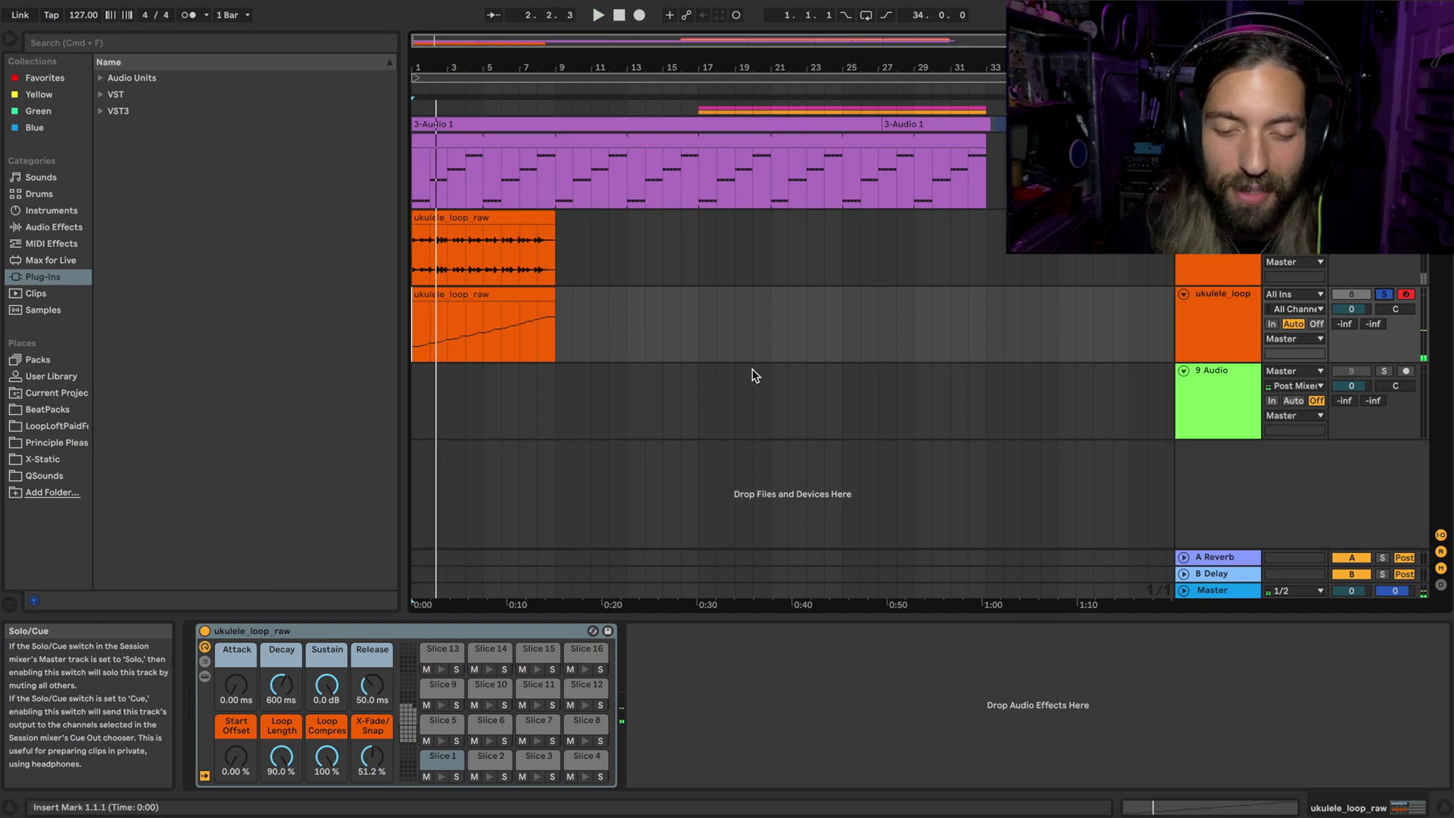
pyautogui.click(442, 777)
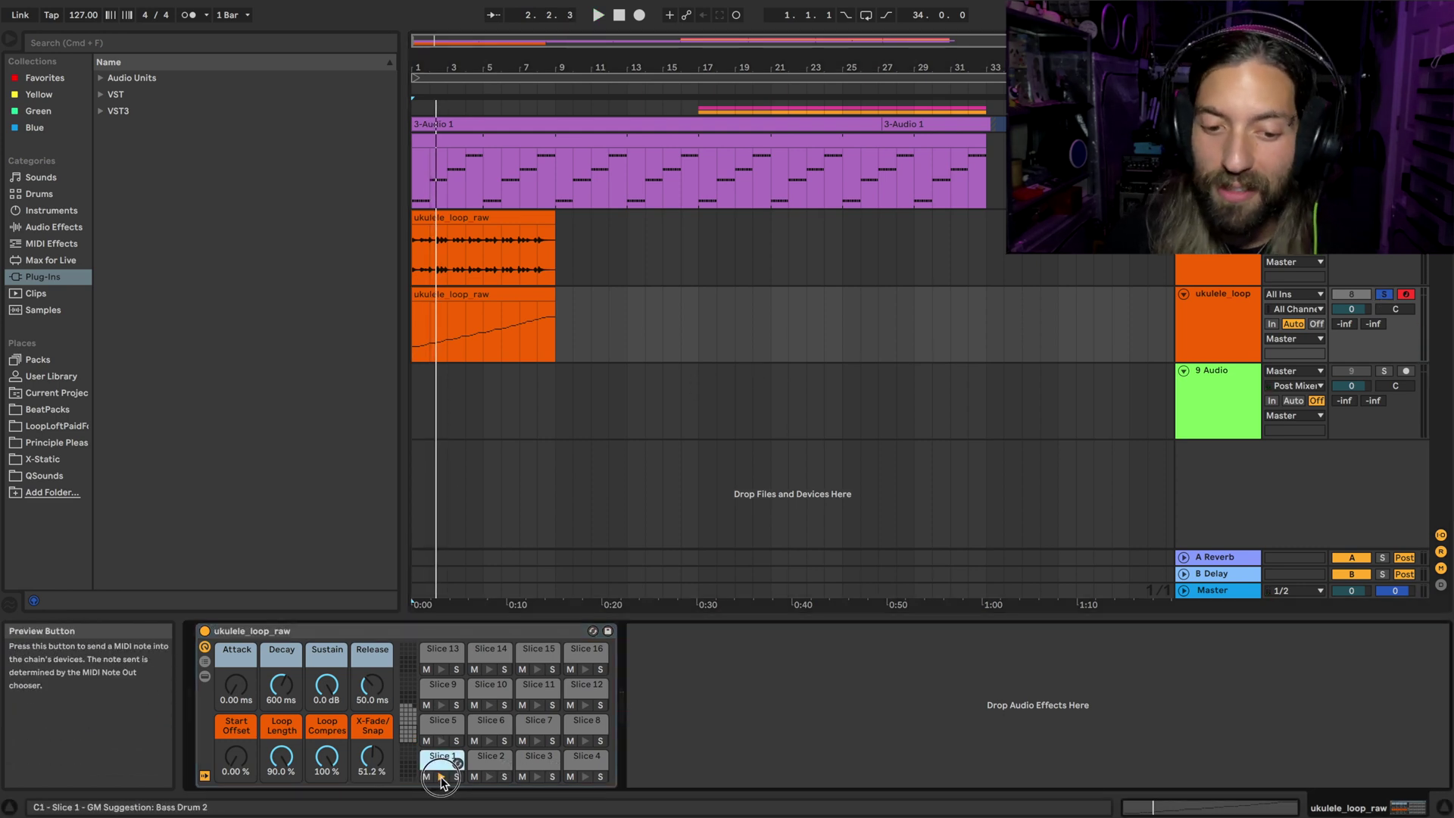
pyautogui.click(537, 777)
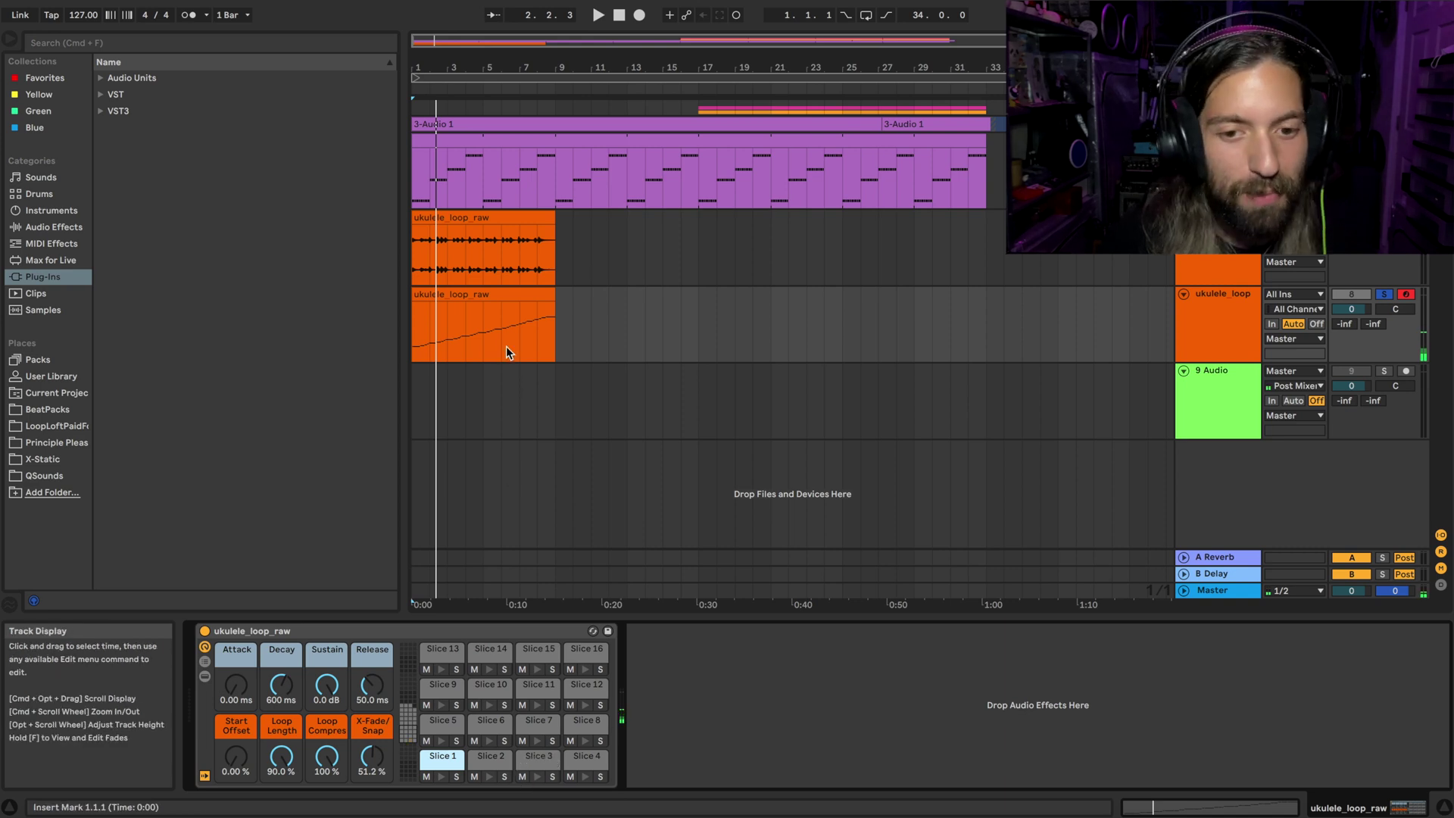
# - Replace the clip on the sliced ukulele track with a copy of the first four bars of the uke_2_synth pattern
pyautogui.click(501, 318)
pyautogui.press('Delete')
pyautogui.moveTo(482, 195); pyautogui.dragTo(409, 201)
pyautogui.press('super+c')
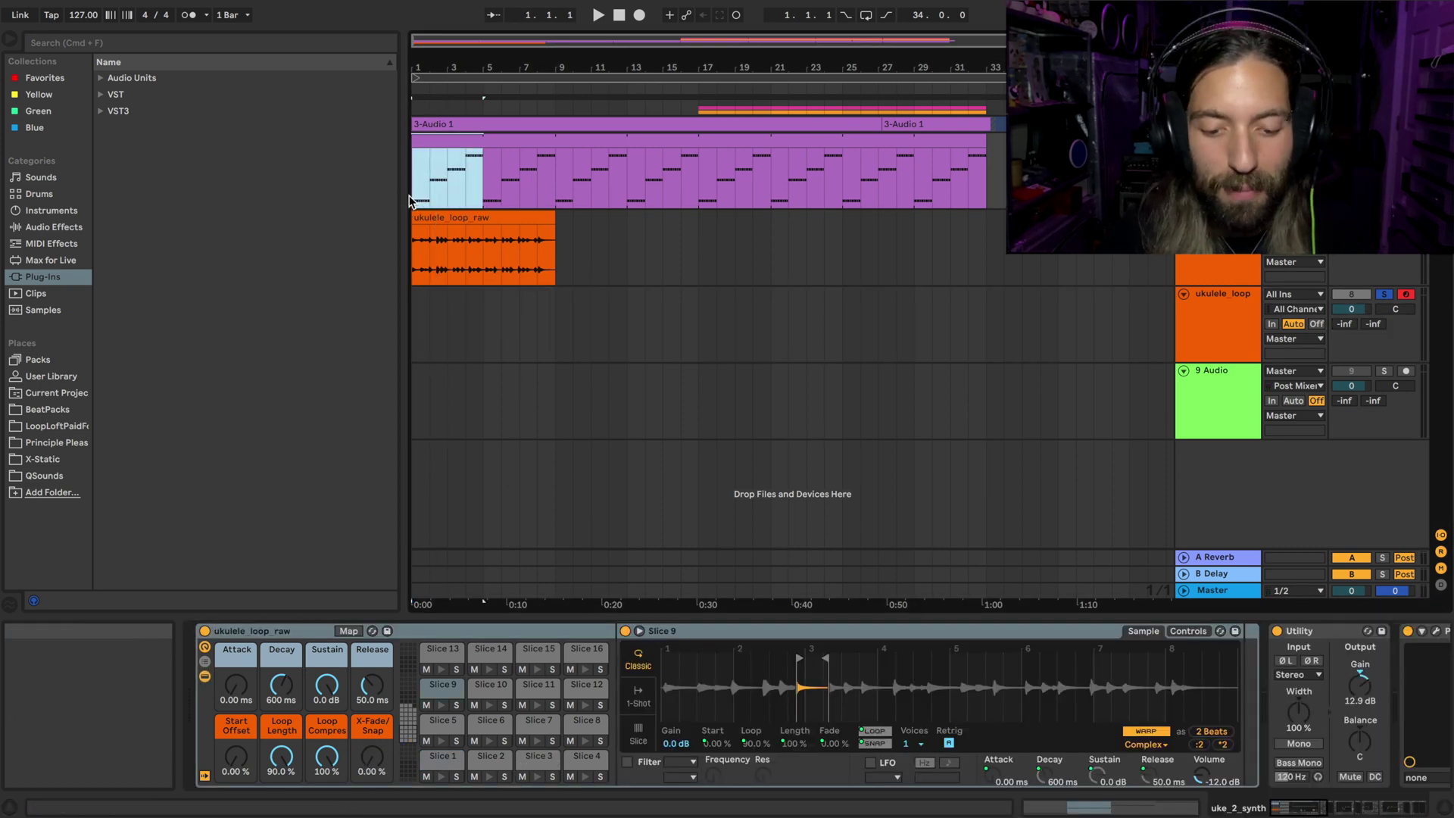
pyautogui.click(416, 331)
pyautogui.press('super+v')
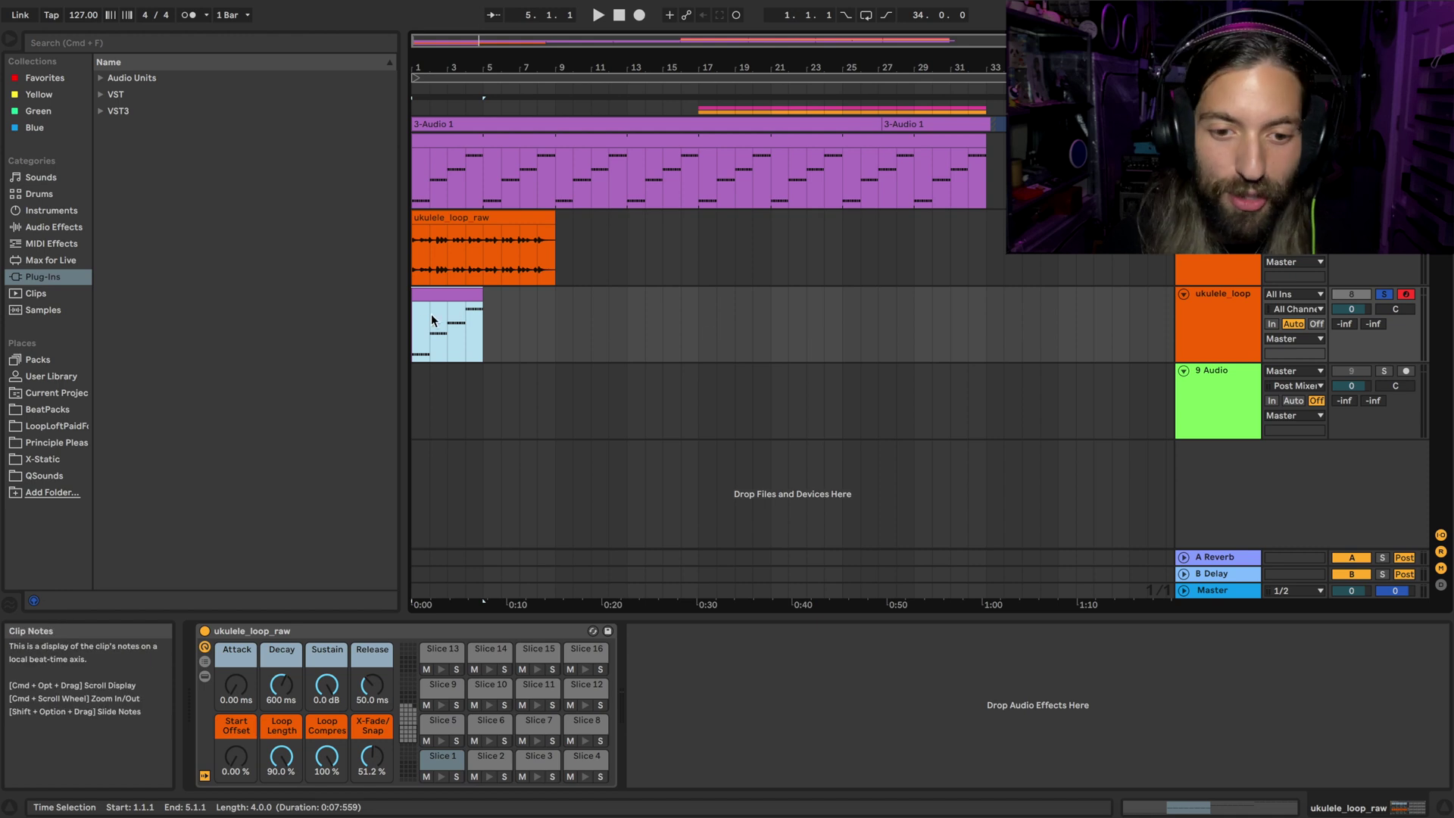
# - Play the copied four-bar pattern on the sliced ukulele track from bar 1
pyautogui.click(417, 333)
pyautogui.press('space')
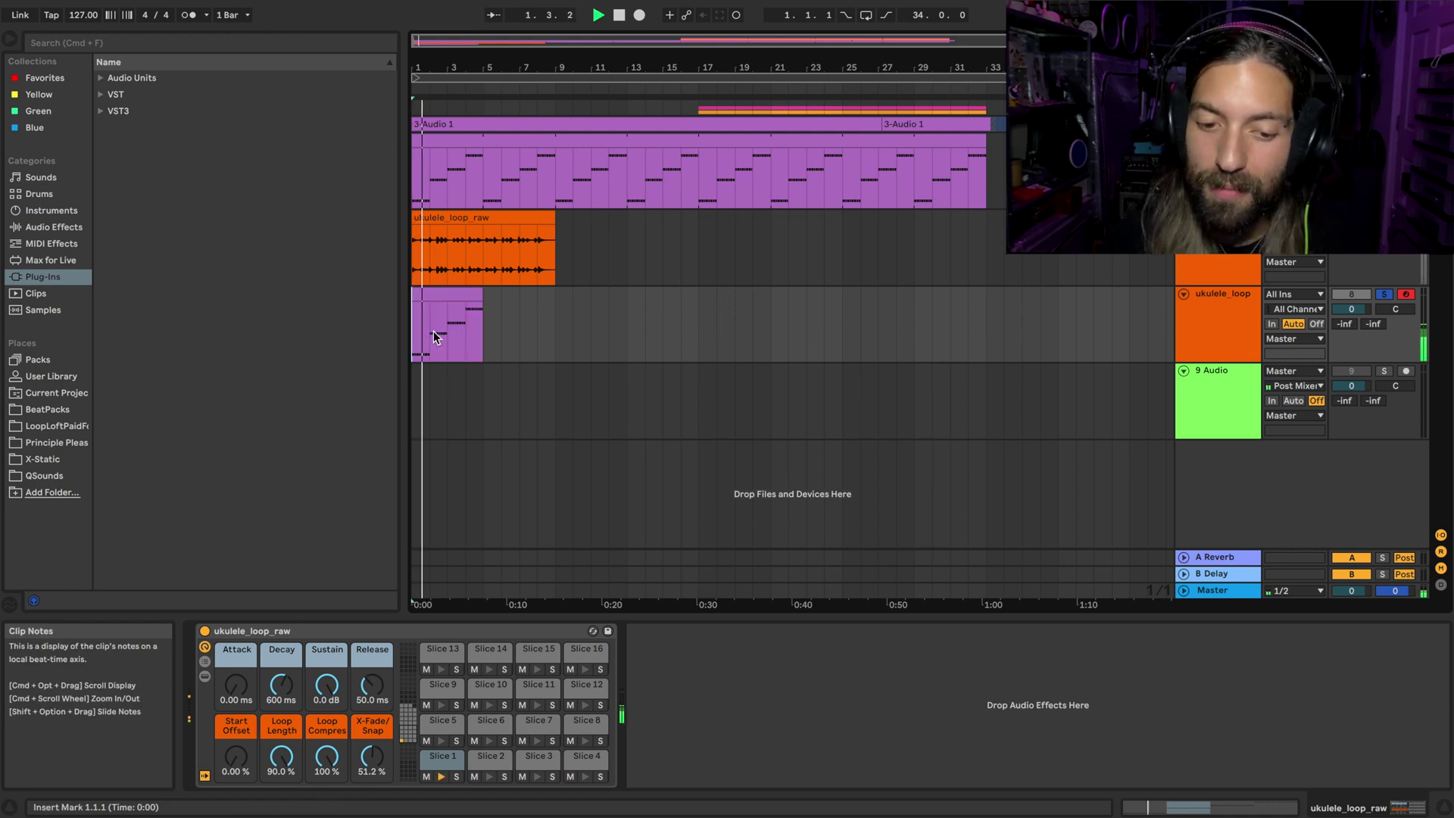
pyautogui.click(555, 195)
pyautogui.press('space')
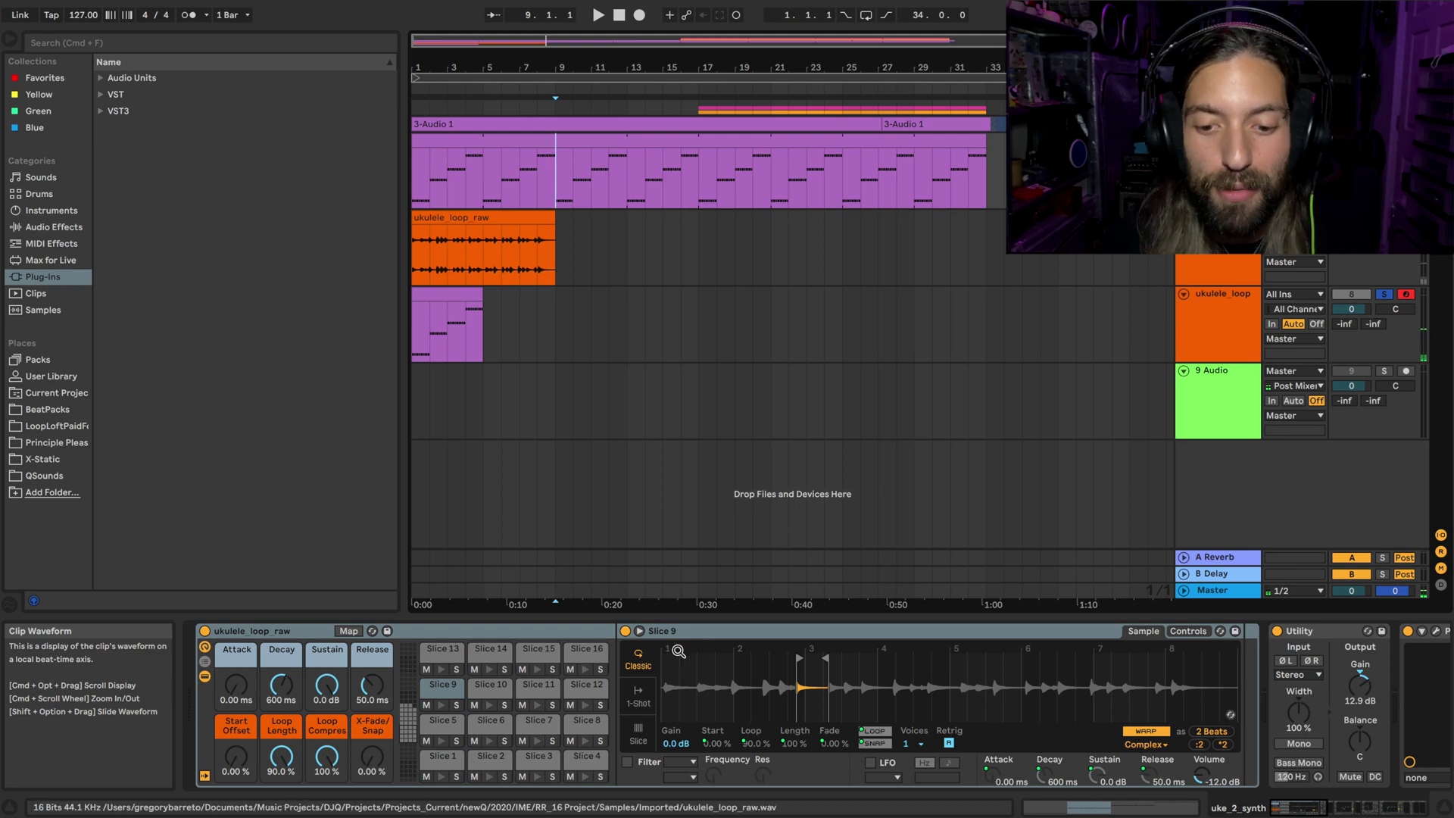
# - Look through the uke_2_synth device chain from Utility to Auto Filter
pyautogui.click(561, 641)
pyautogui.hscroll(8, 561, 641)
pyautogui.hscroll(5, 562, 646)
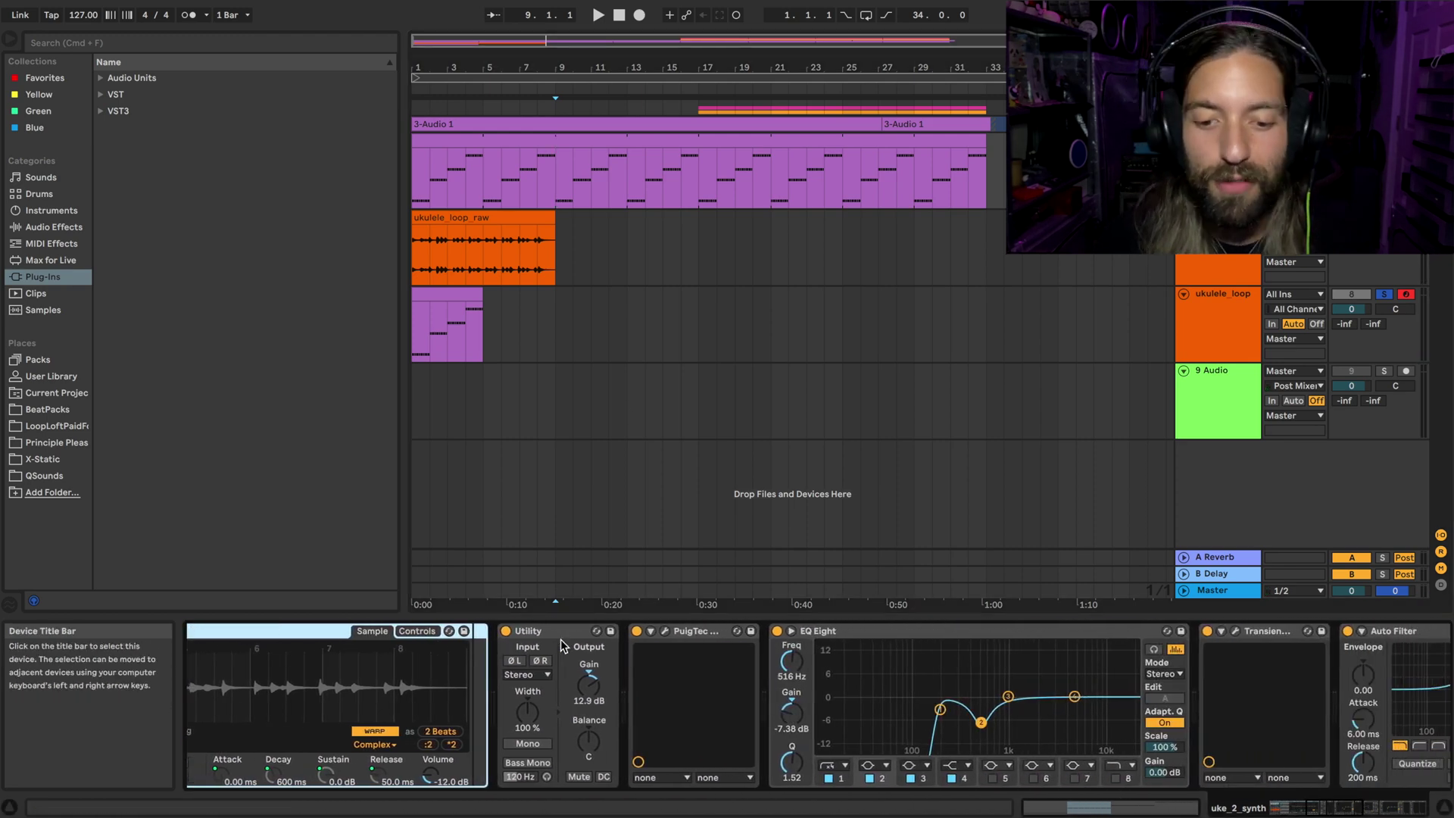
pyautogui.hscroll(3, 562, 646)
# - Replay the sliced ukulele track from bar 1 to hear the pattern without any effects
pyautogui.click(420, 315)
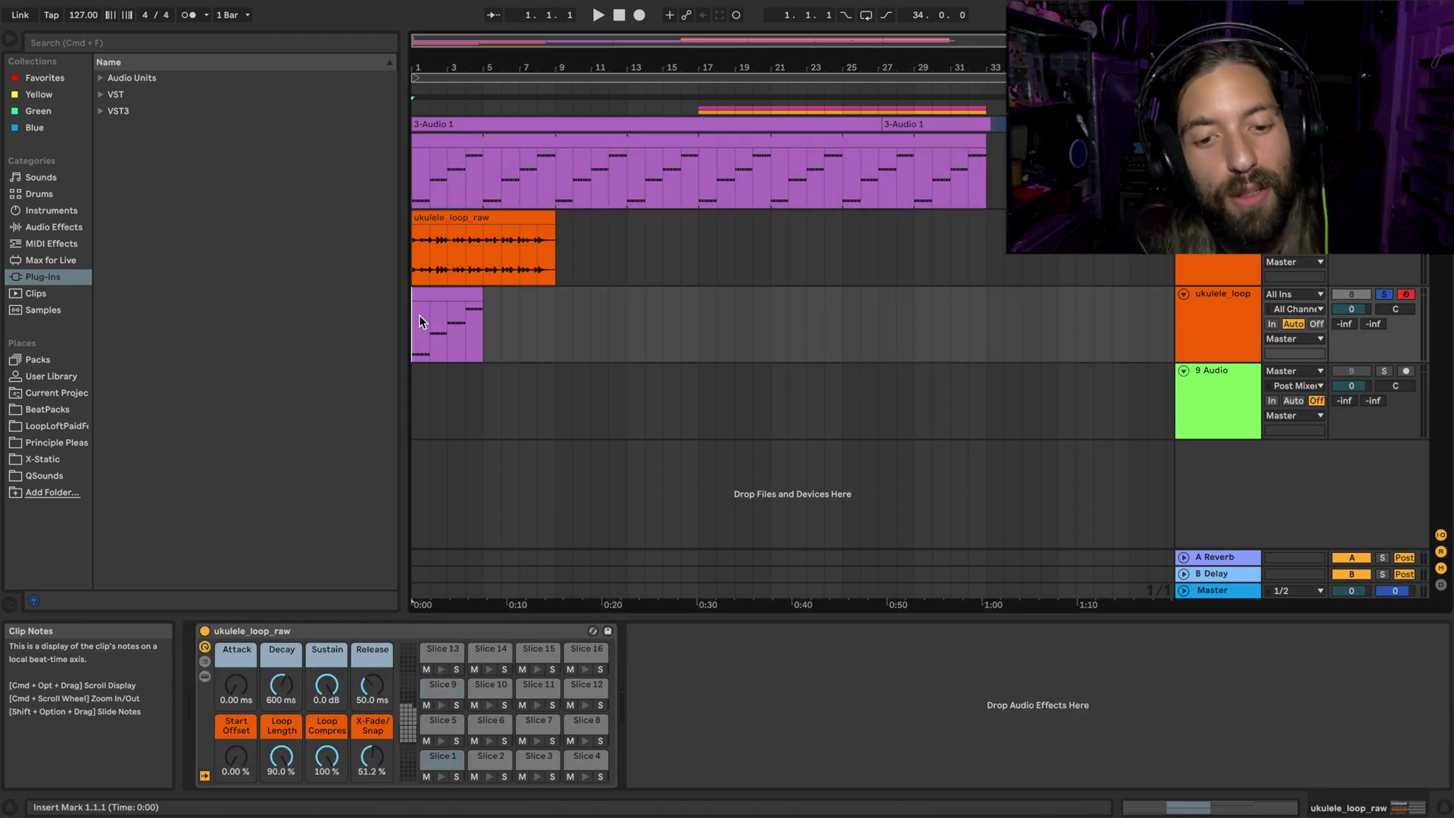
pyautogui.press('space')
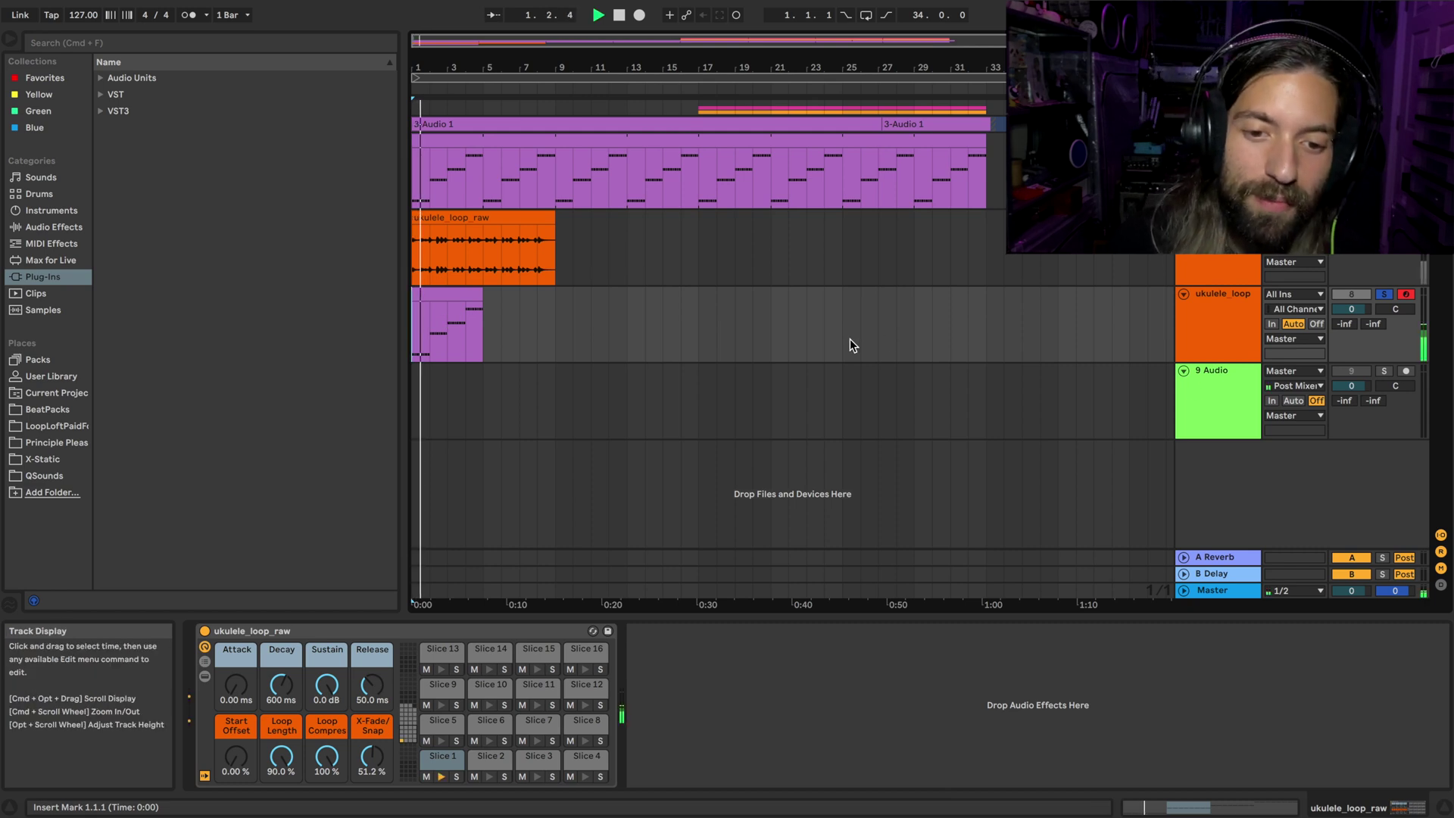
pyautogui.press('space')
# - Turn off PuigTec, EQ Eight, Transient Master and Auto Filter on the uke_2_synth track, leaving Utility on
pyautogui.click(569, 387)
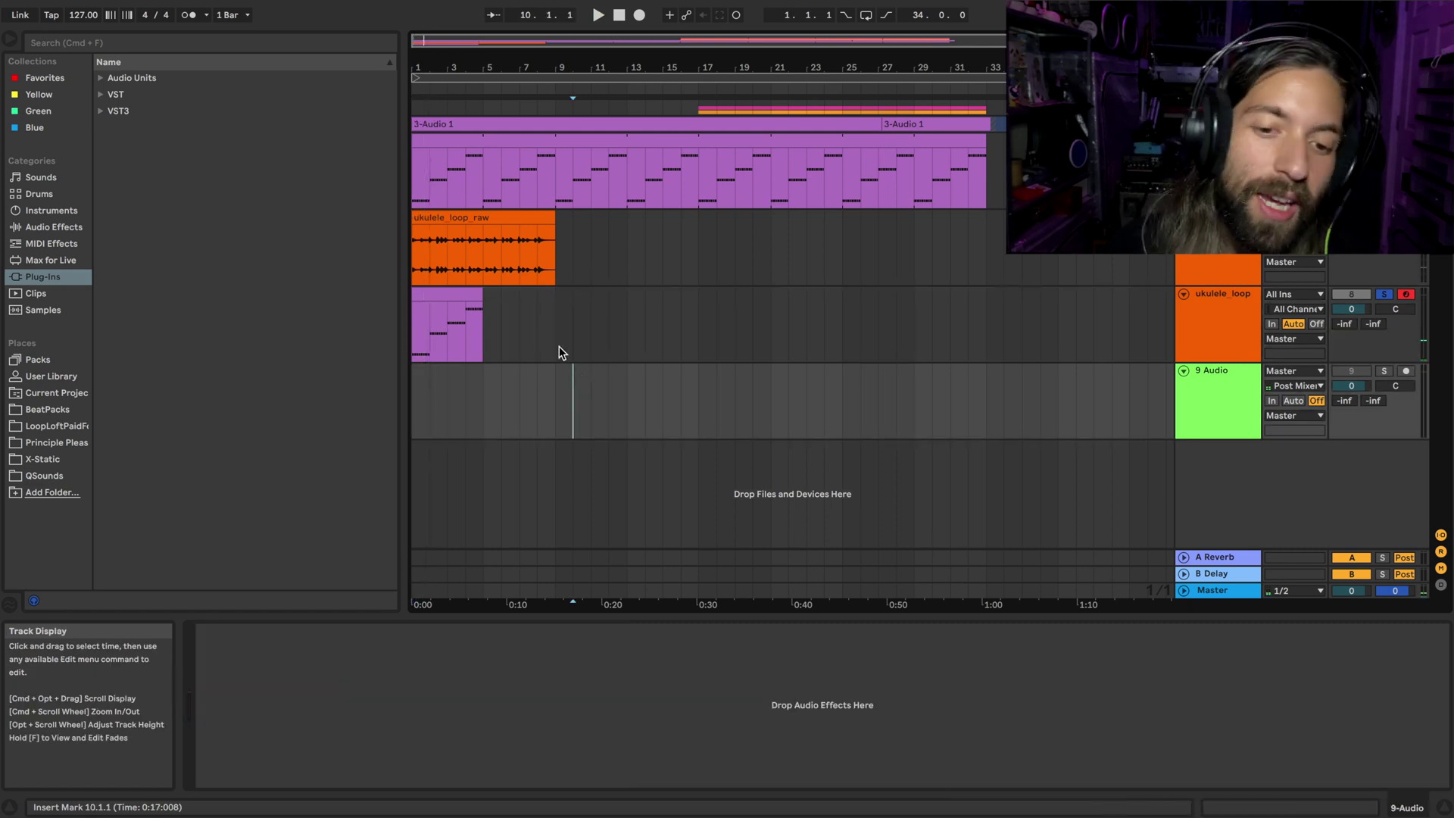
pyautogui.click(555, 339)
pyautogui.click(512, 191)
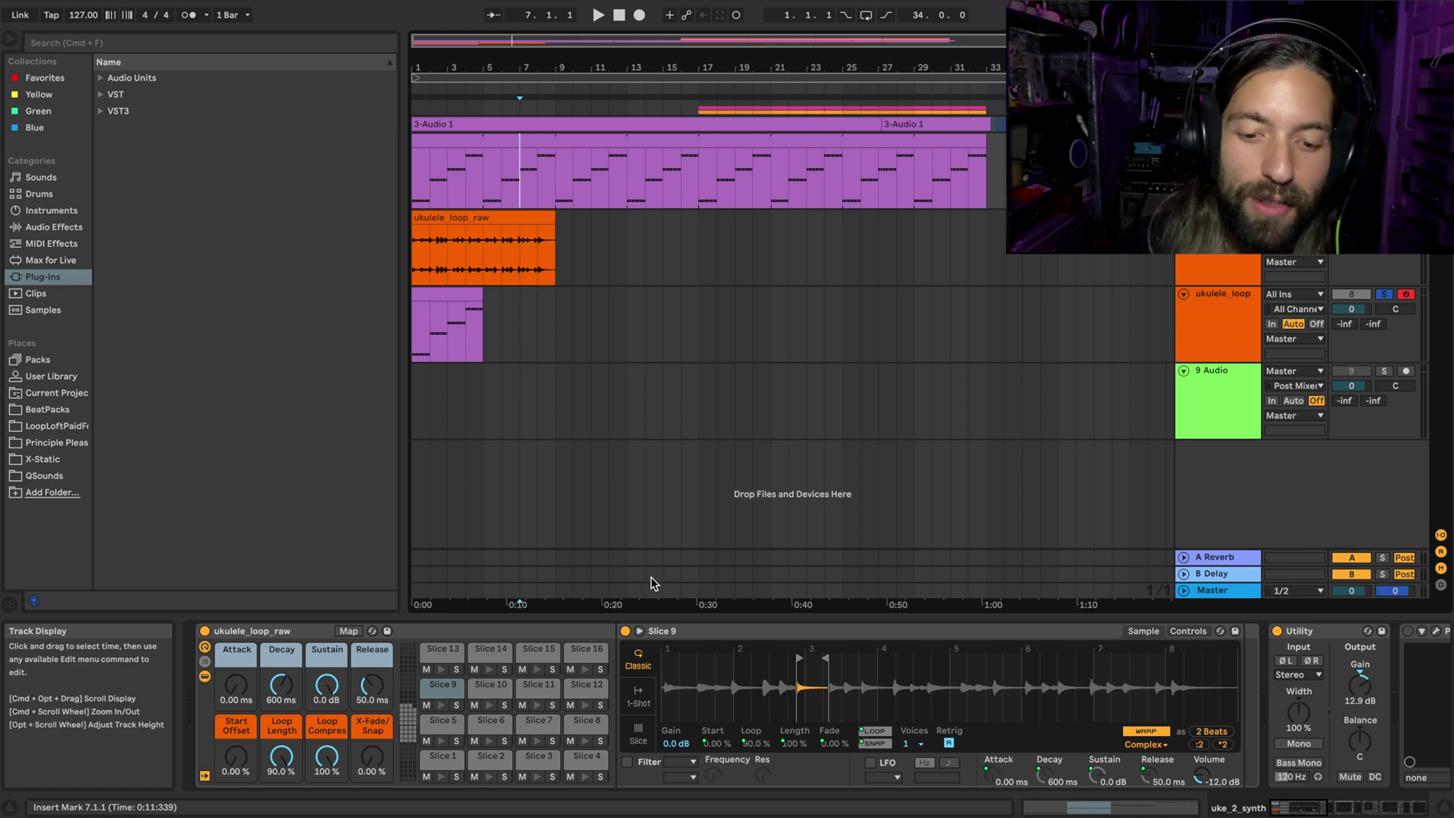
pyautogui.hscroll(5, 603, 637)
pyautogui.hscroll(7, 604, 637)
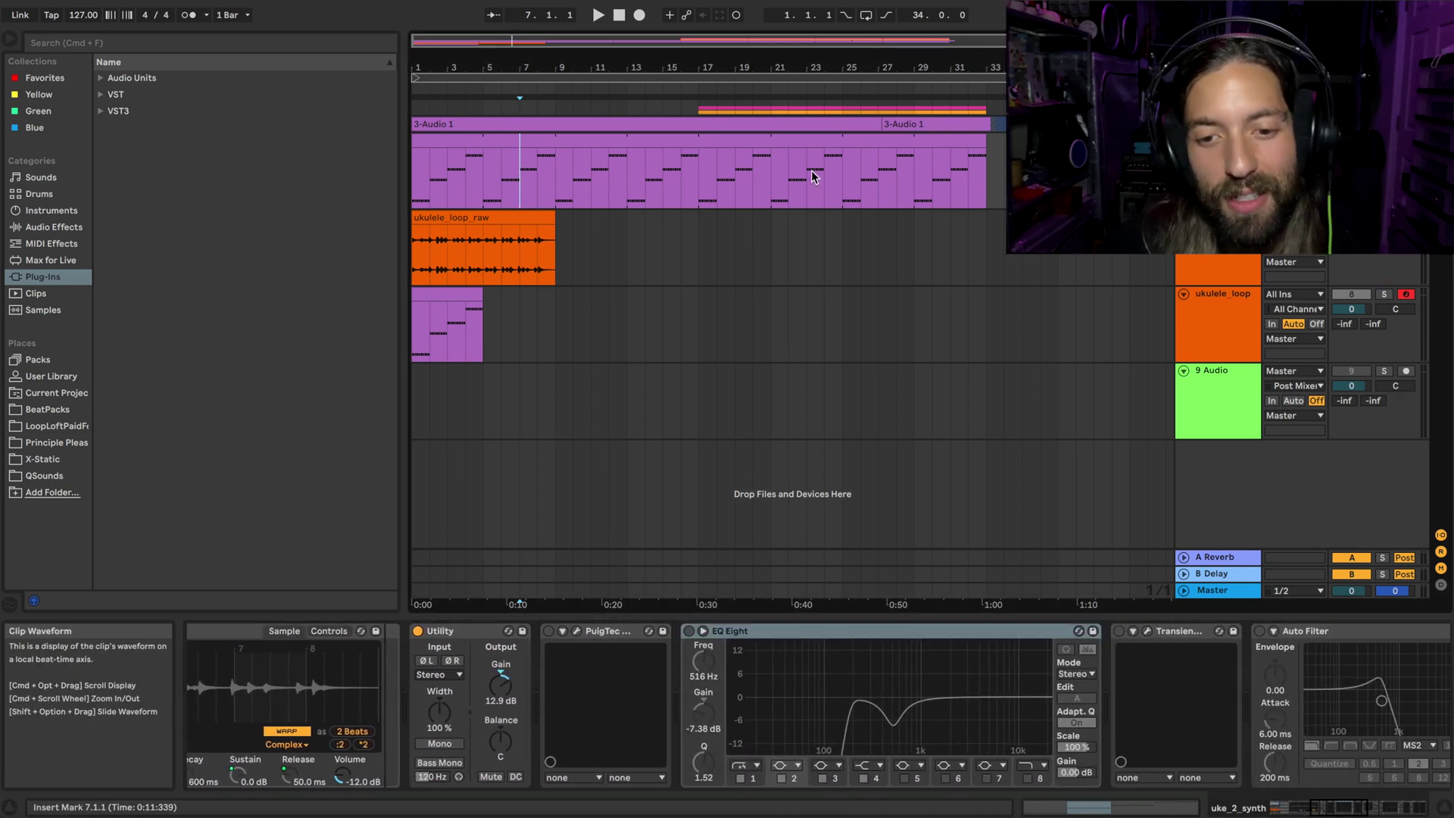
pyautogui.click(502, 199)
pyautogui.click(421, 184)
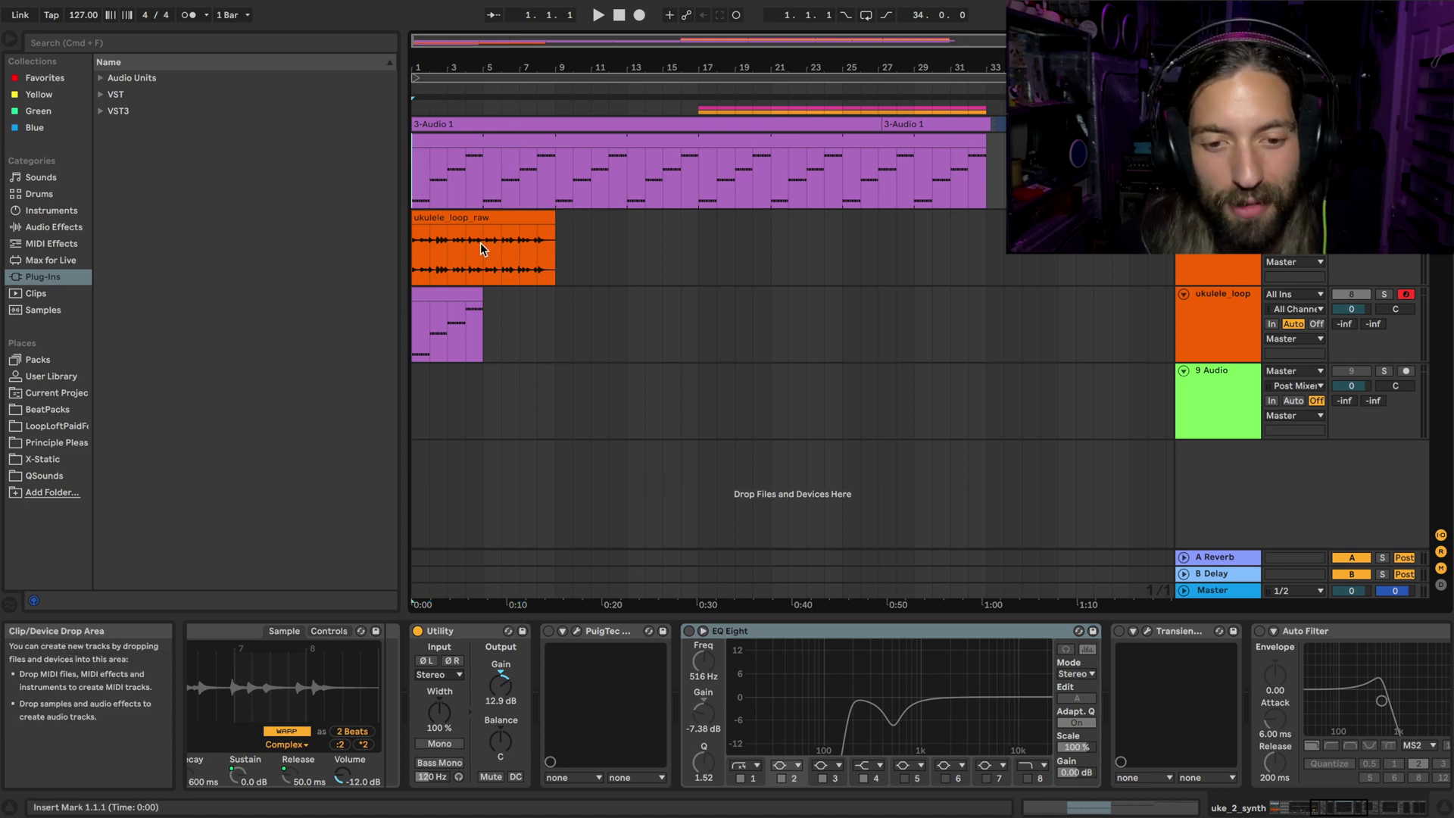
# - Open the PuigTec MEQ5 window on the uke_2_synth track and switch the equalizer on
pyautogui.click(473, 220)
pyautogui.click(419, 190)
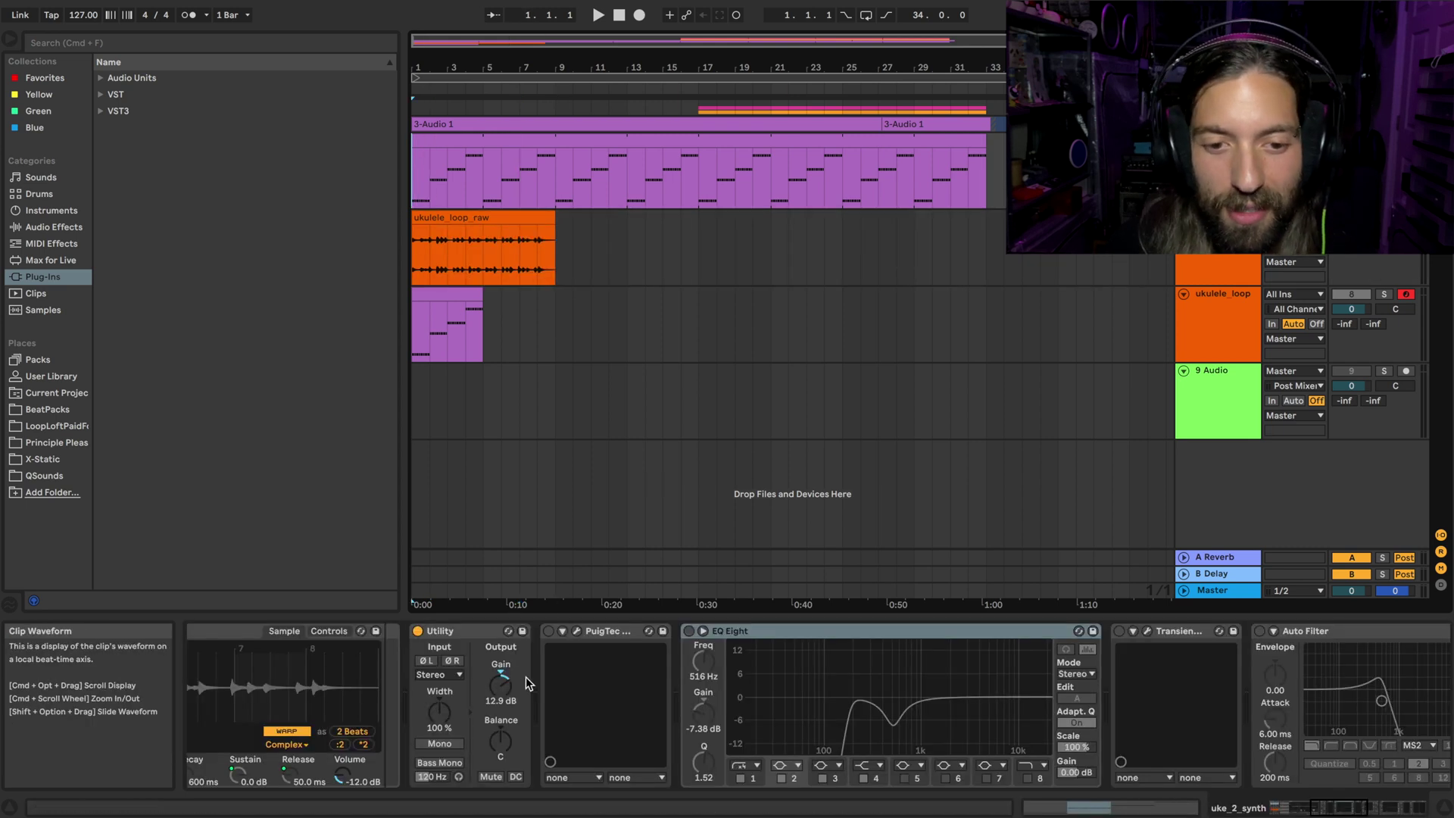
pyautogui.hscroll(-6, 453, 710)
pyautogui.hscroll(-4, 453, 710)
pyautogui.hscroll(12, 453, 711)
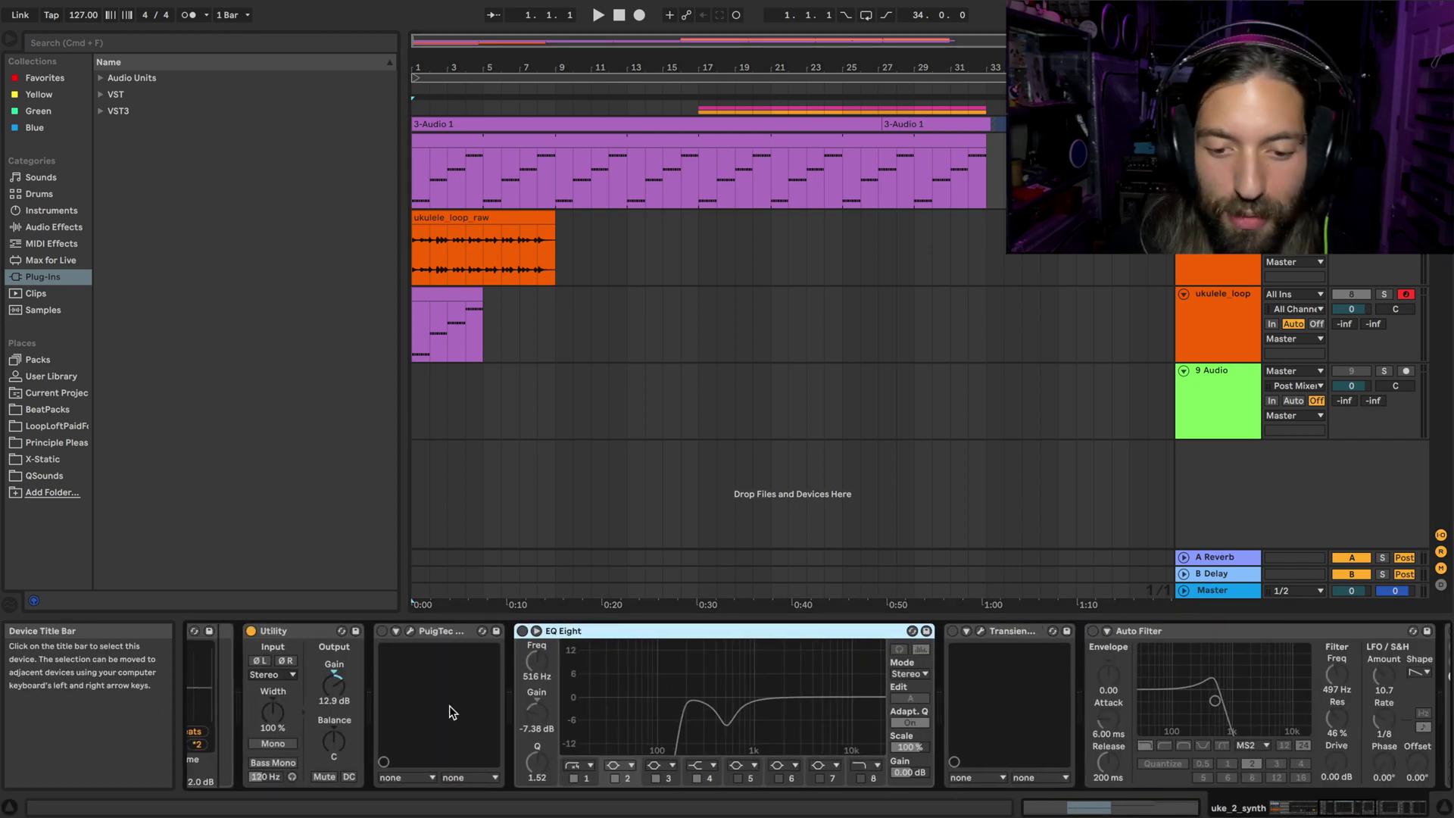
pyautogui.hscroll(-2, 451, 709)
pyautogui.click(388, 629)
pyautogui.click(494, 631)
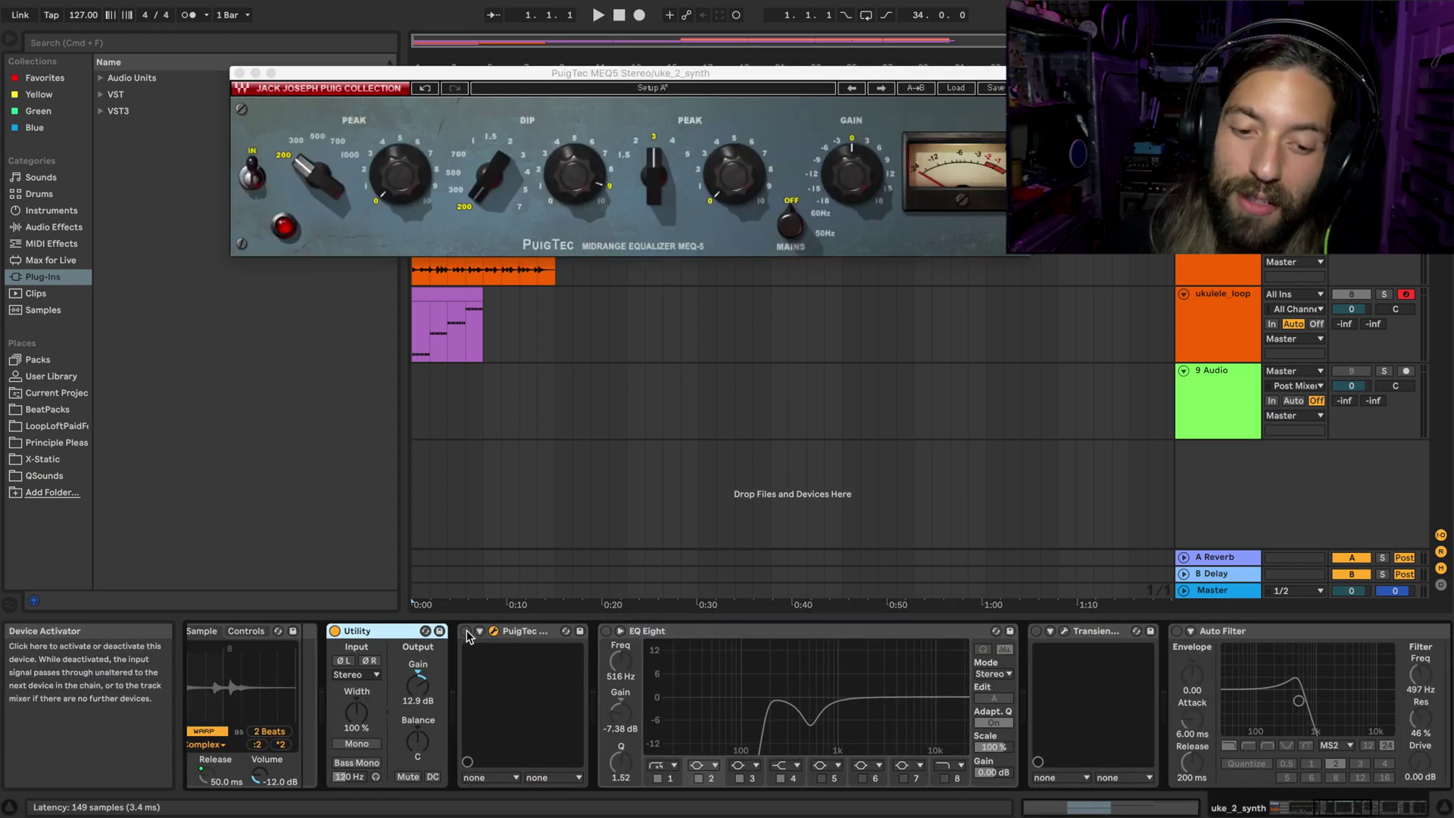
pyautogui.click(466, 631)
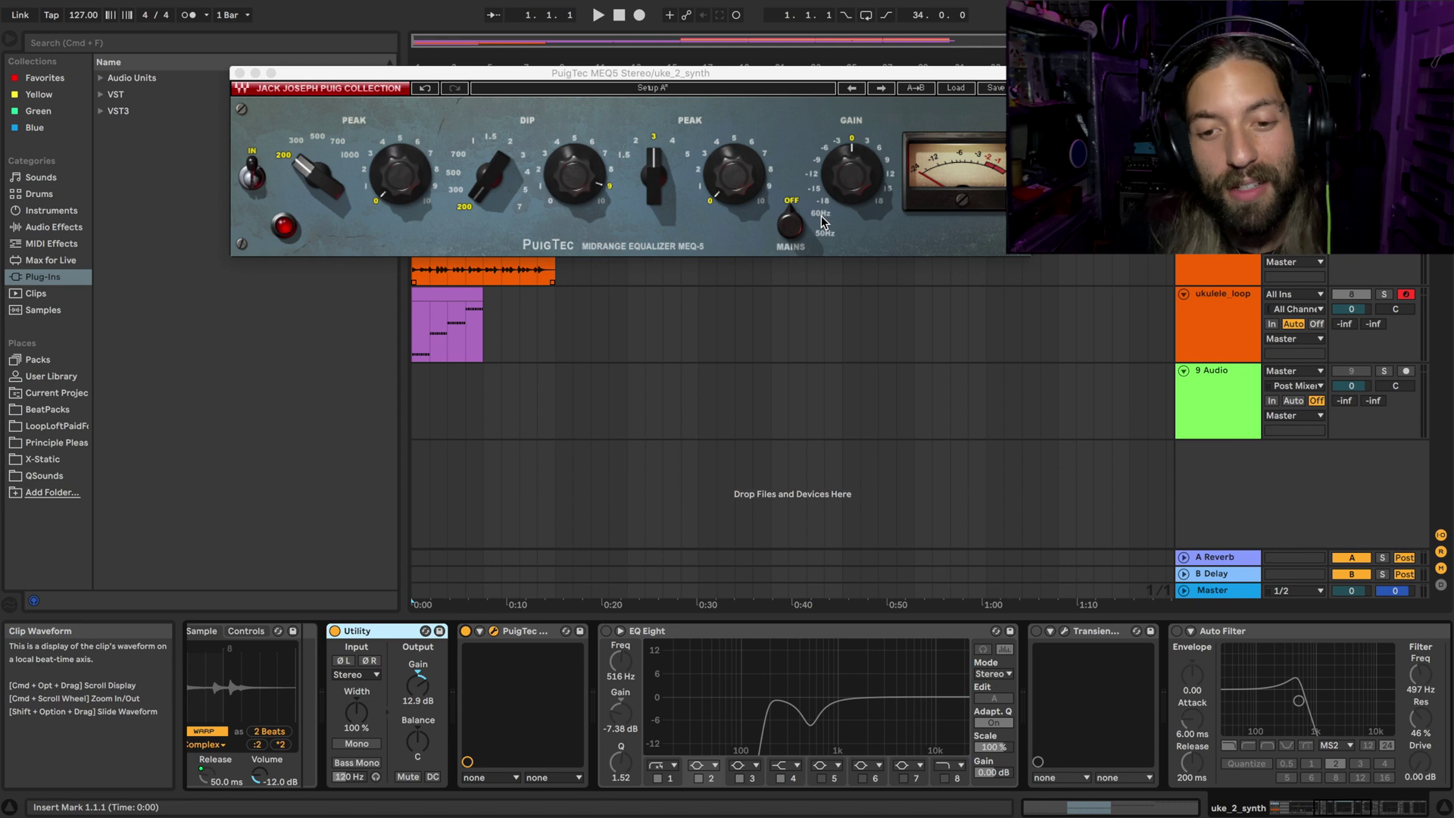
pyautogui.moveTo(747, 197)
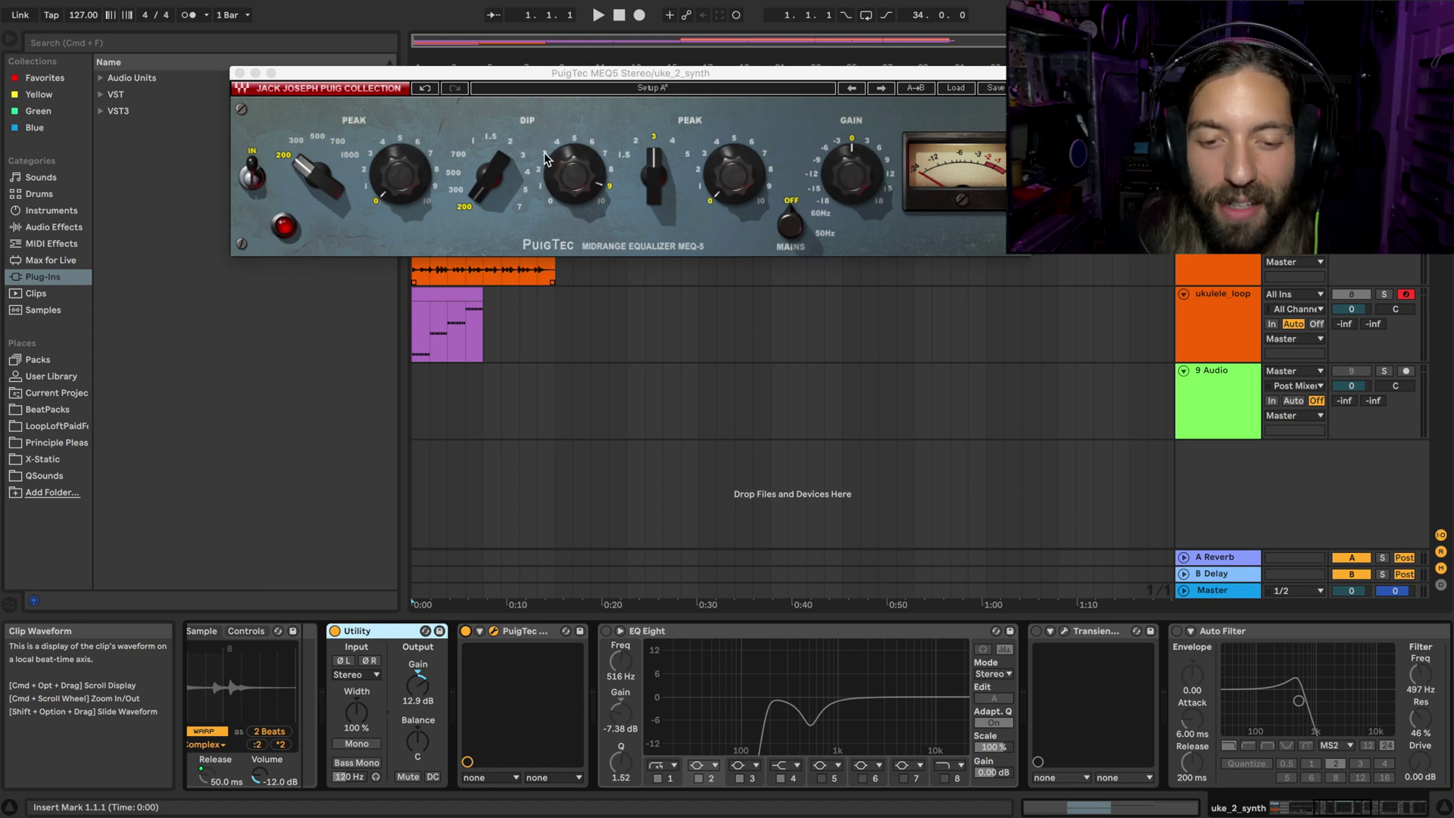
# - Turn on EQ Eight and Transient Master on the uke_2_synth track and open the Transient Master window
pyautogui.click(607, 631)
pyautogui.hscroll(6, 607, 629)
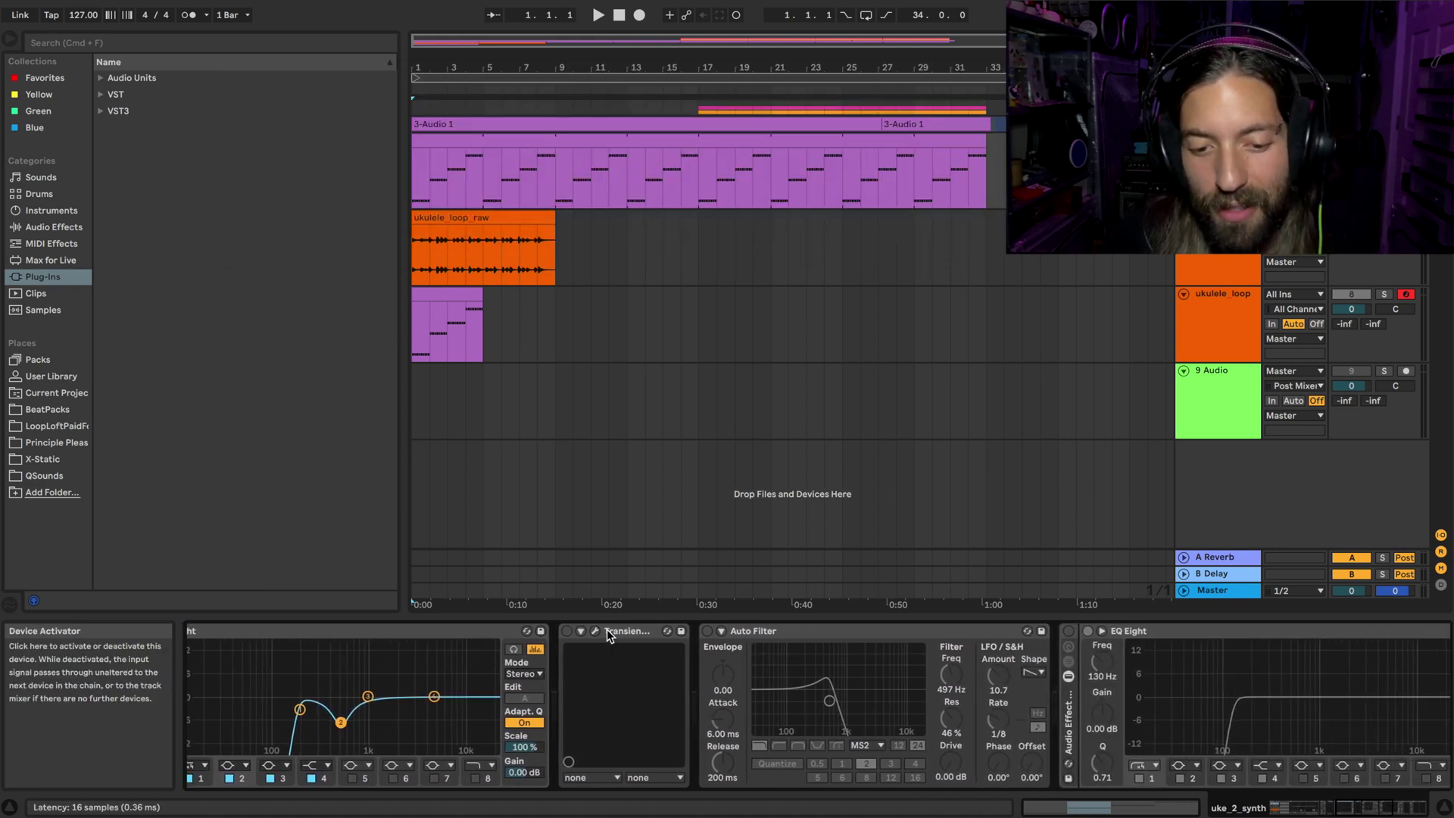
pyautogui.click(587, 631)
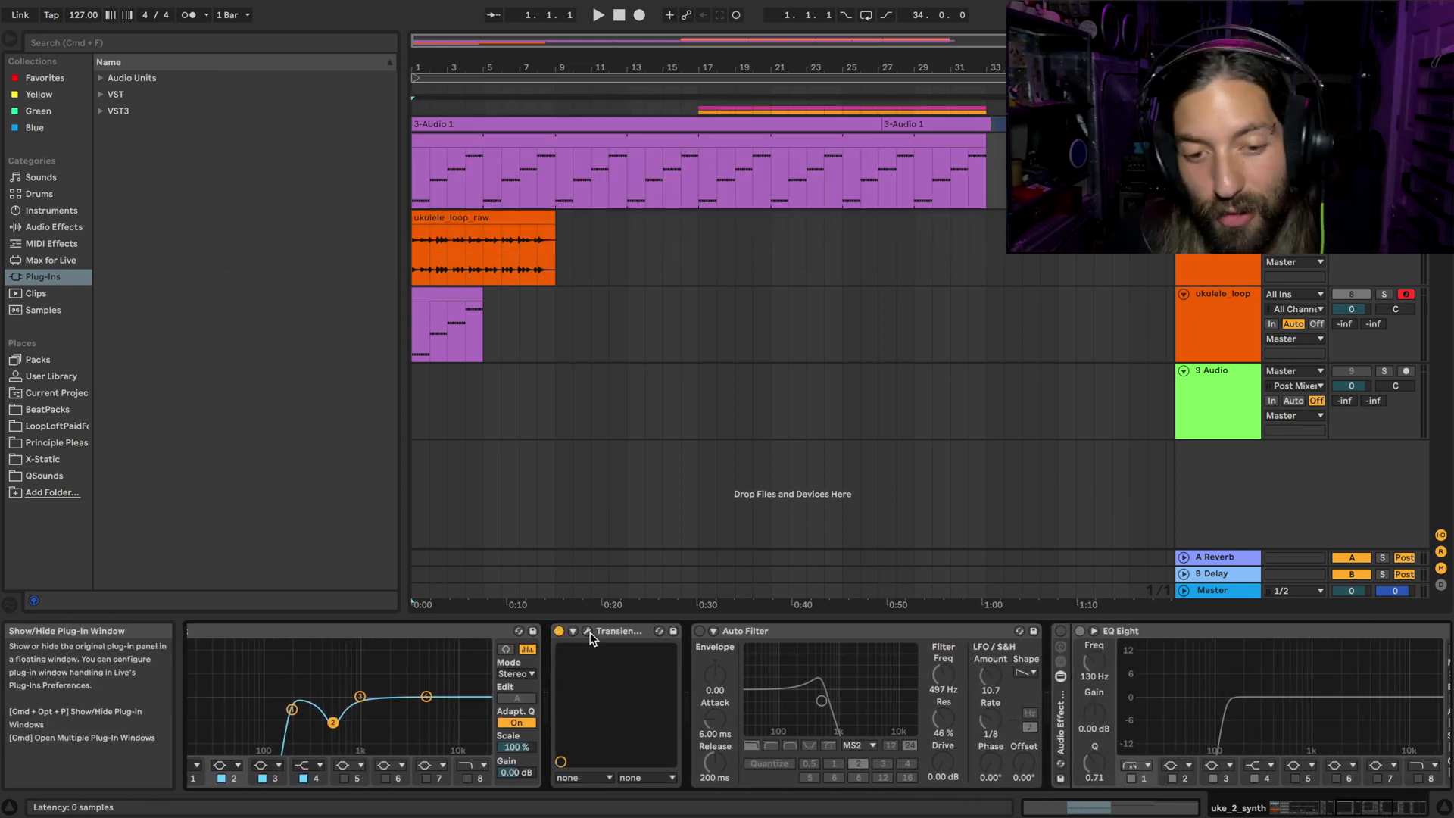
# - Bypass the effects after Utility on the uke_2_synth track again and play its first four bars in a loop
pyautogui.hscroll(-6, 590, 639)
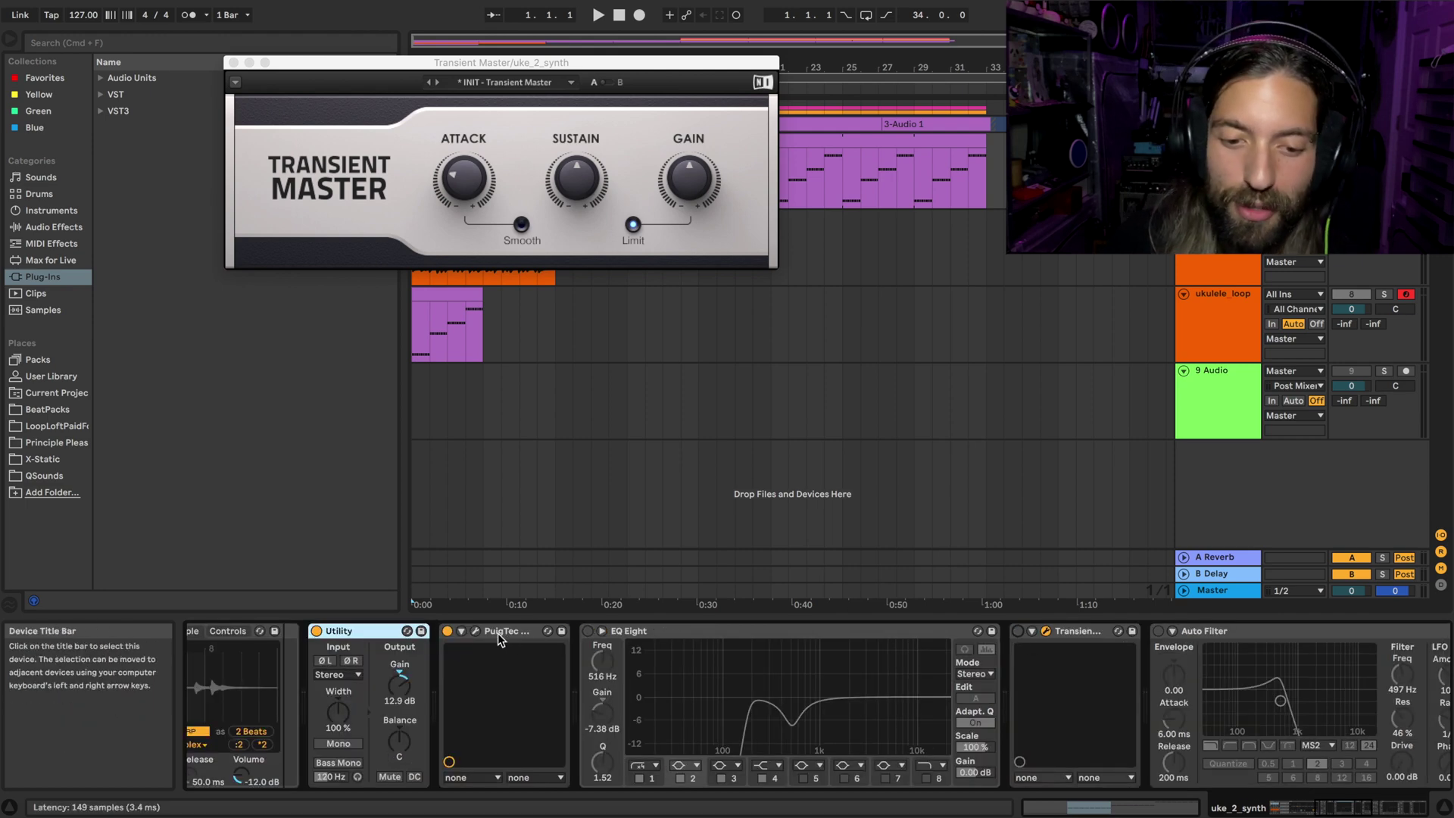
pyautogui.click(825, 185)
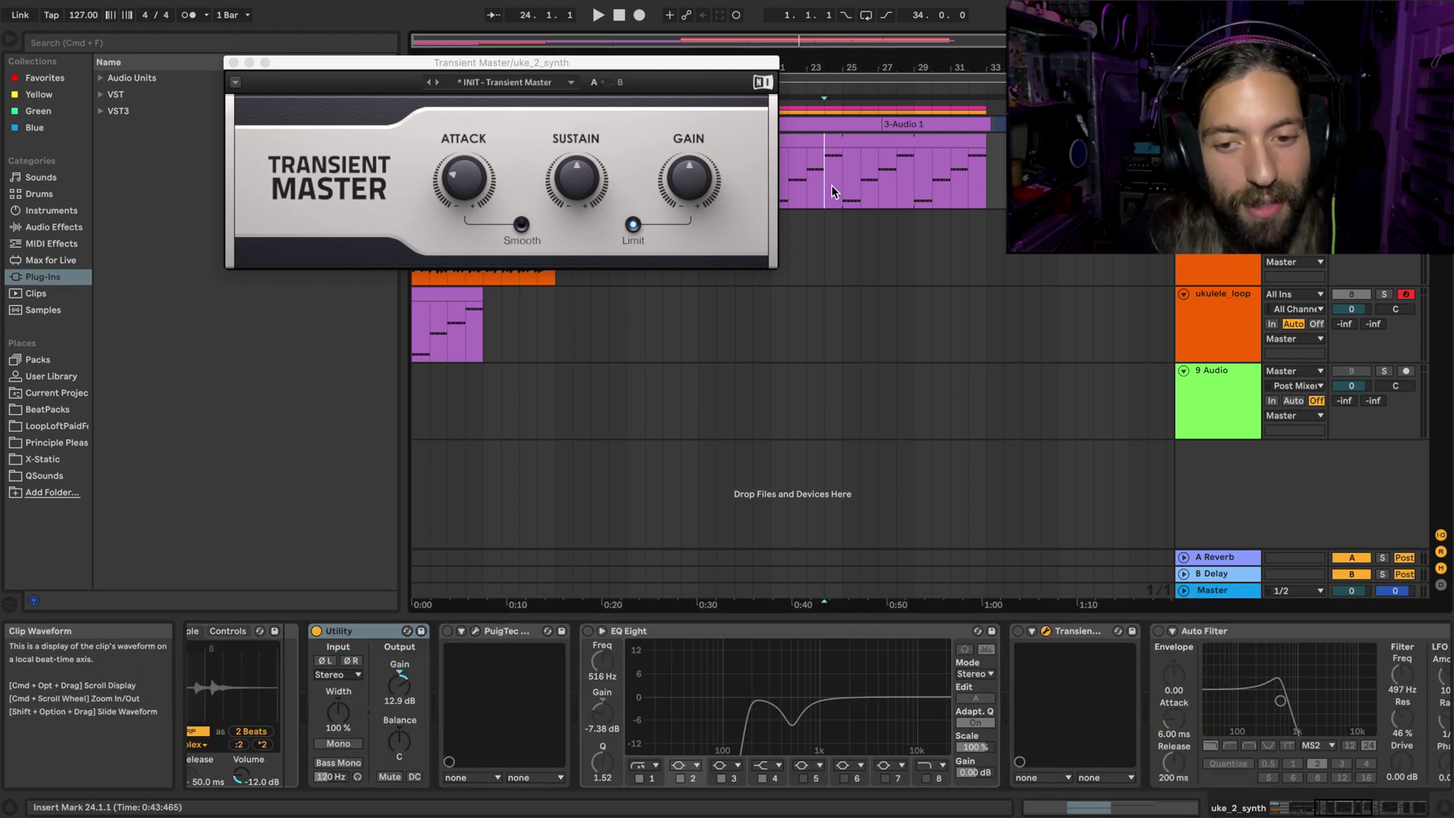
pyautogui.click(234, 62)
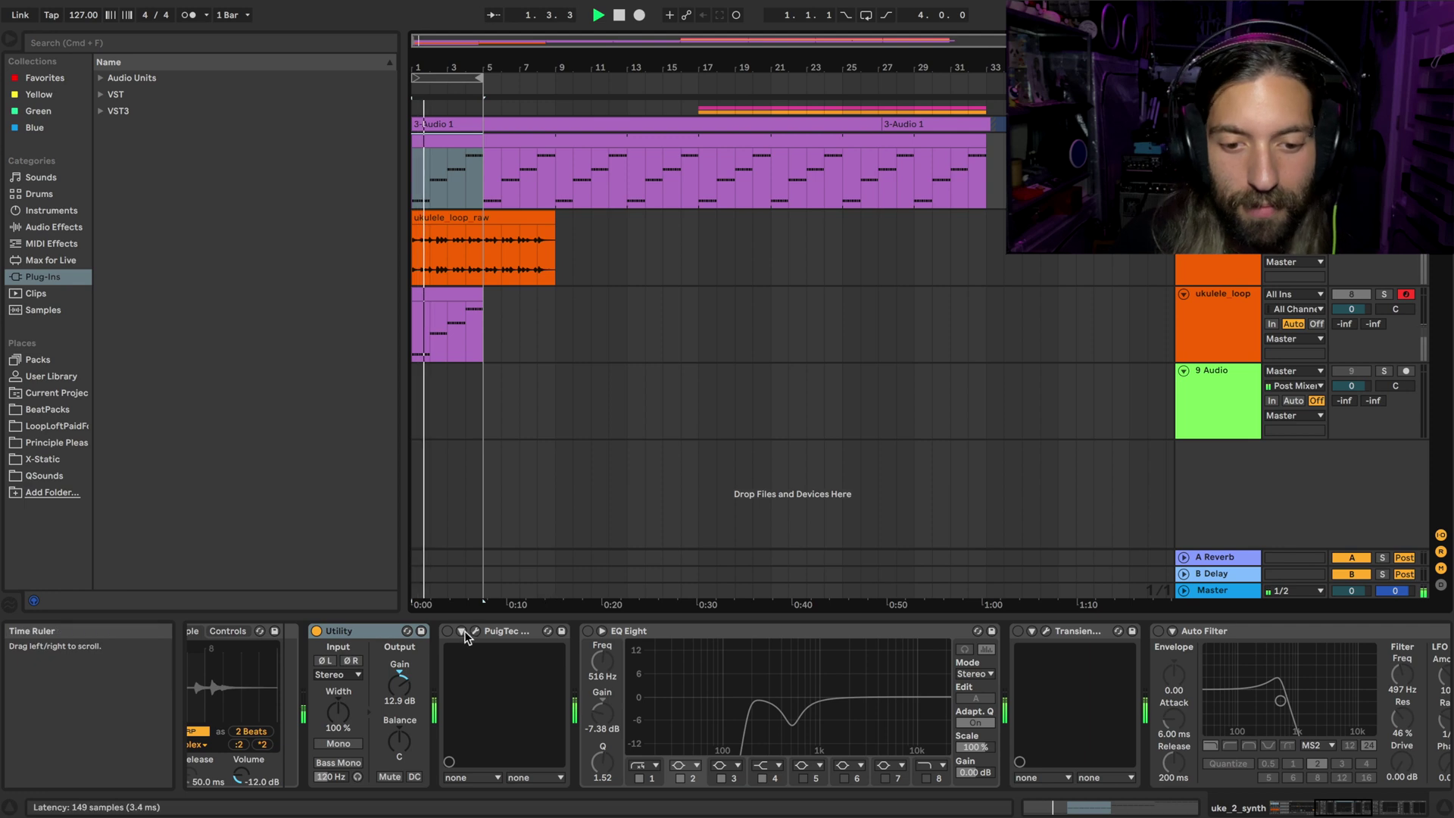
# - Turn on PuigTec and the first EQ Eight on the uke_2_synth track during playback
pyautogui.click(446, 632)
pyautogui.click(447, 631)
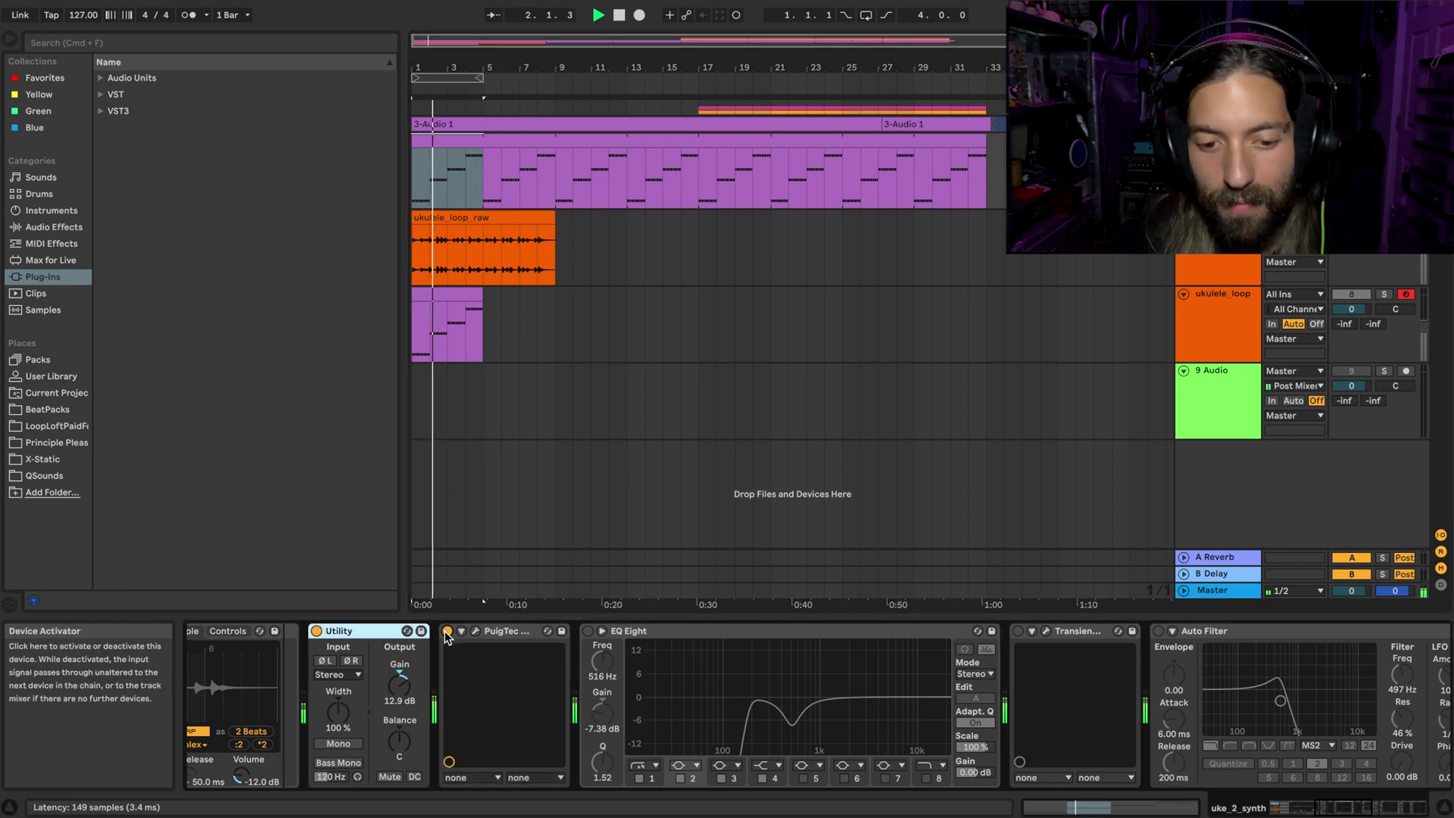
pyautogui.click(588, 632)
pyautogui.hscroll(2, 789, 633)
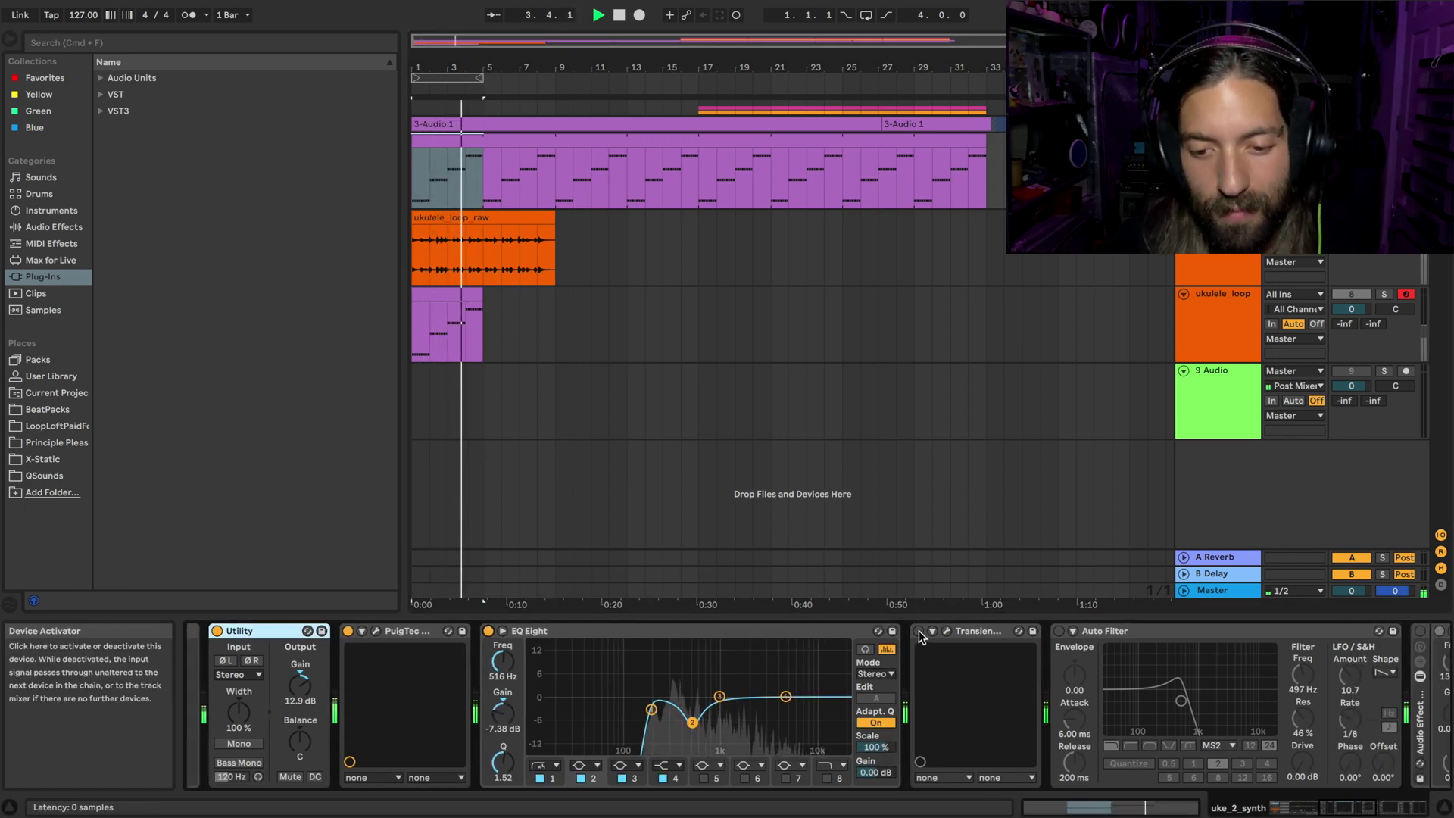
# - Turn on Transient Master during playback, open its window and compare the sound with the effect bypassed
pyautogui.click(918, 632)
pyautogui.click(947, 632)
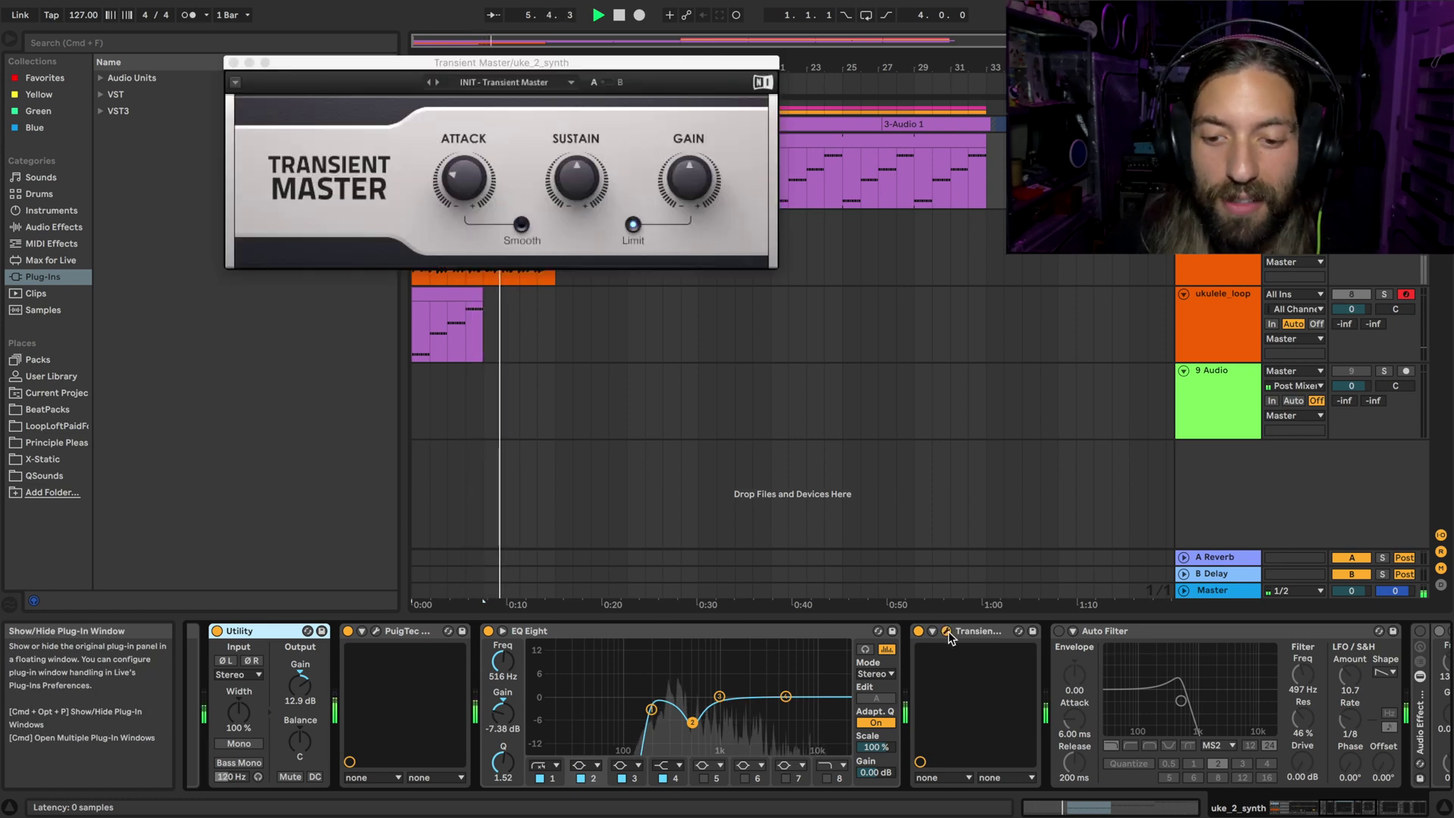
pyautogui.click(919, 632)
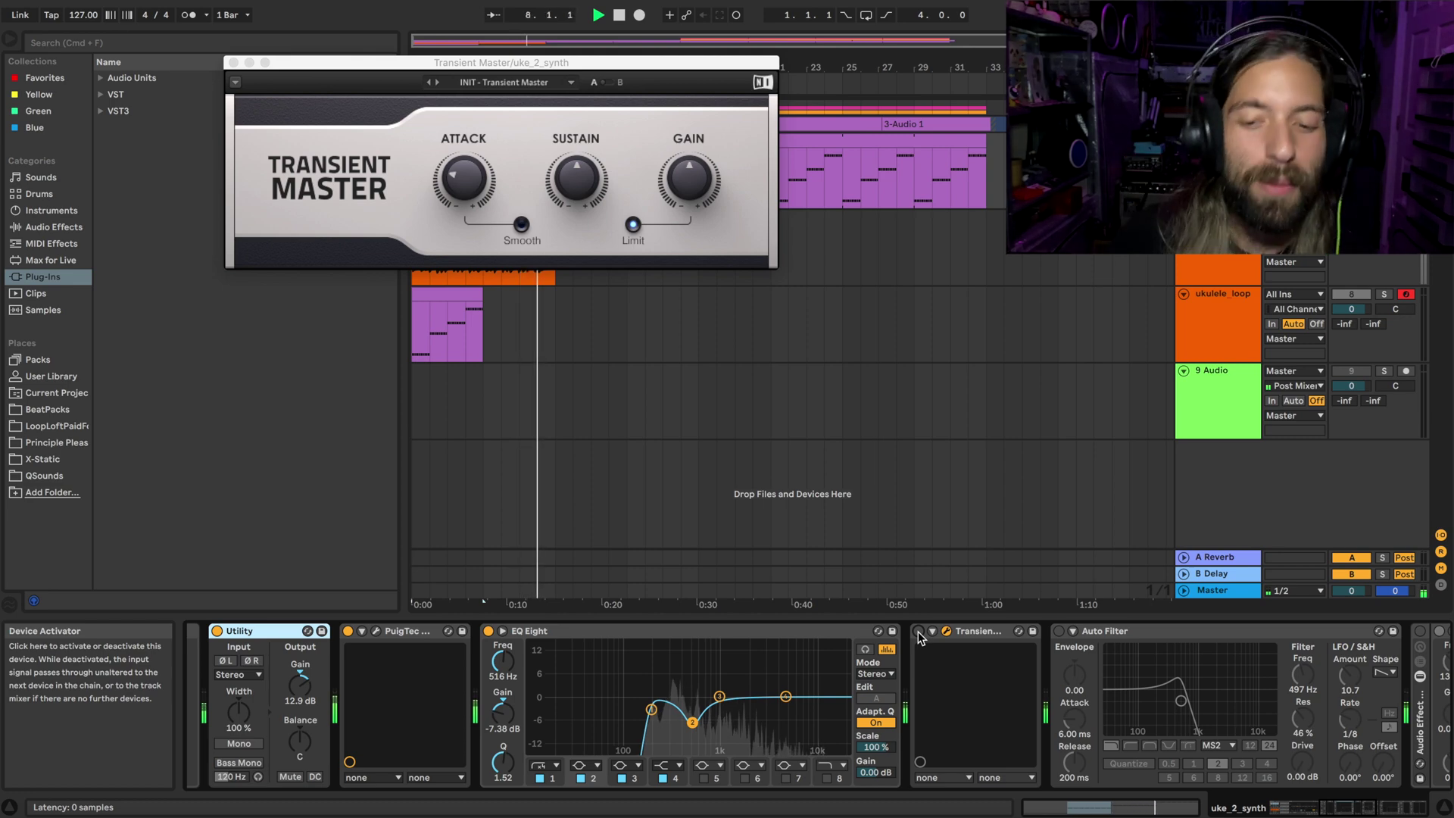
# - Turn on Auto Filter on the uke_2_synth track and play the pattern briefly through it
pyautogui.hscroll(4, 921, 641)
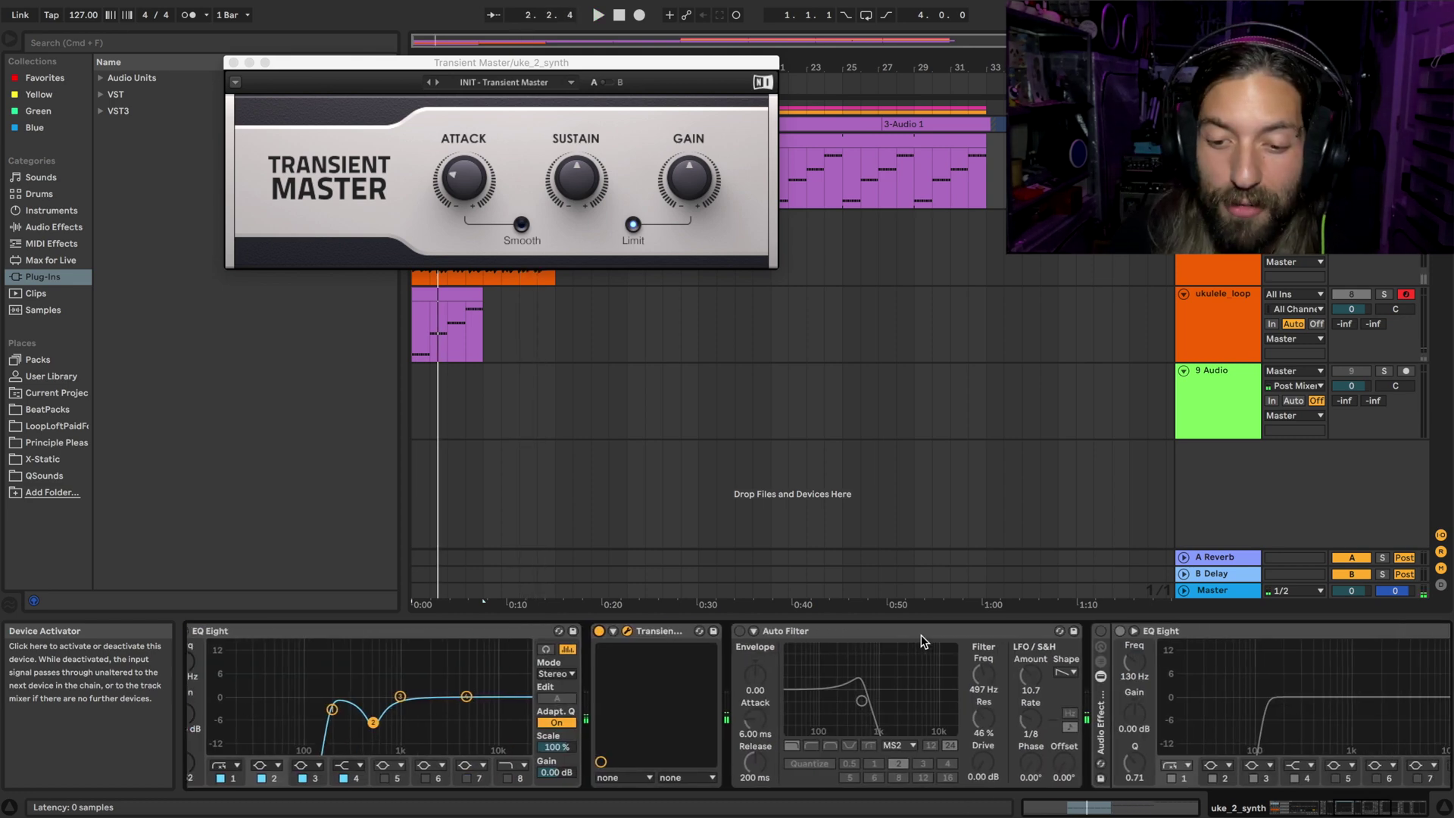
pyautogui.click(923, 640)
pyautogui.hscroll(3, 834, 682)
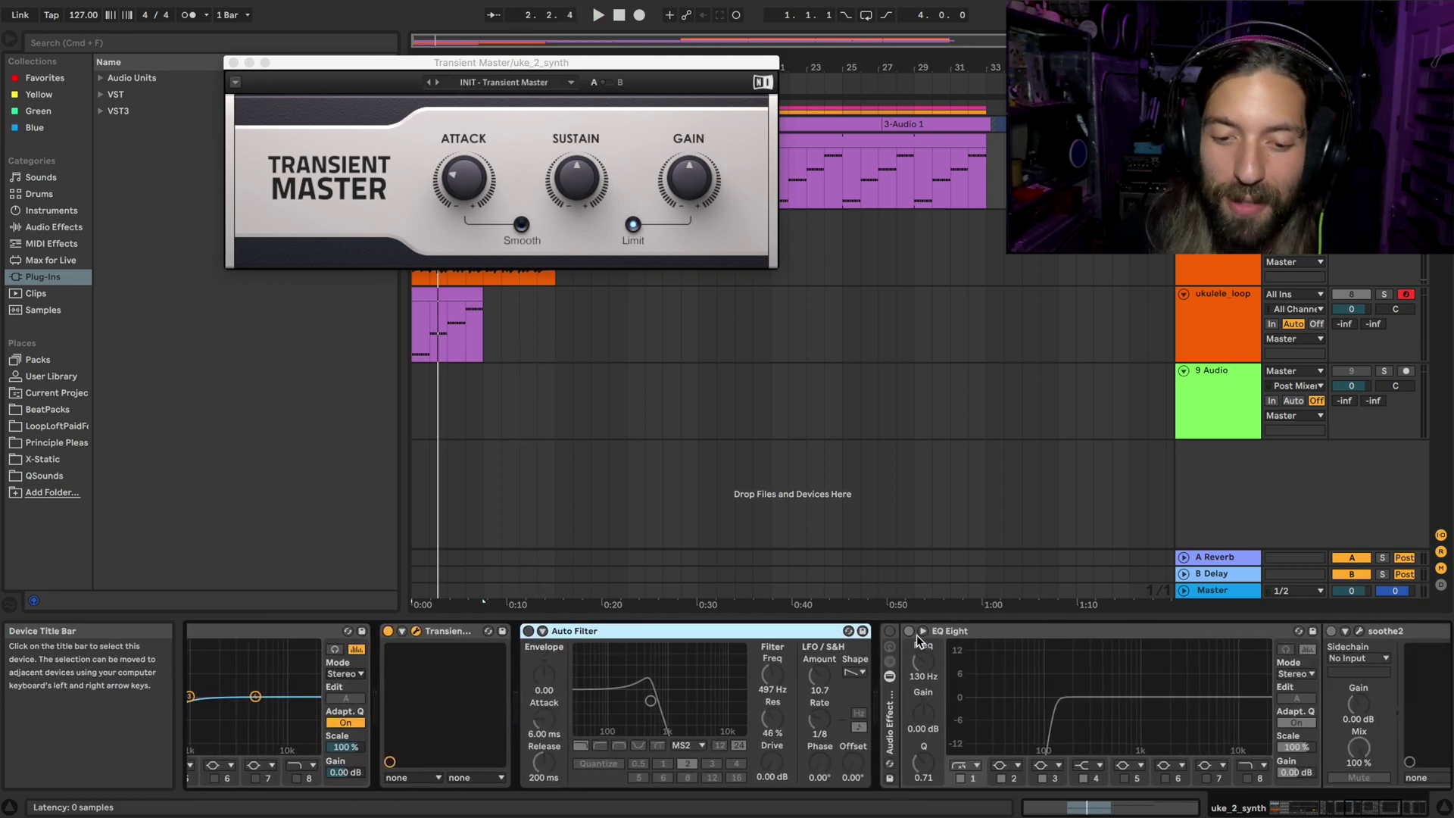
pyautogui.click(529, 632)
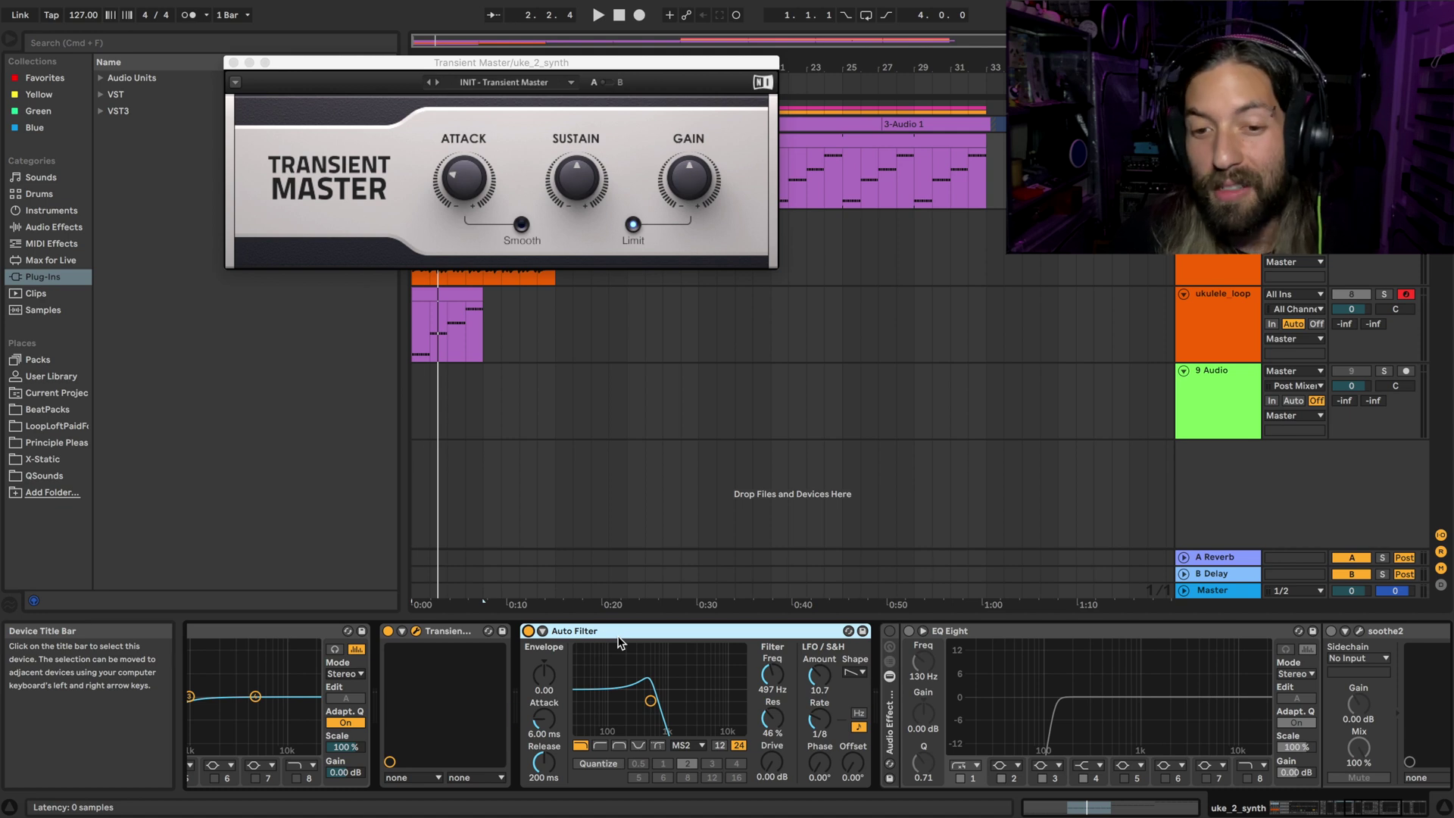
pyautogui.press('space')
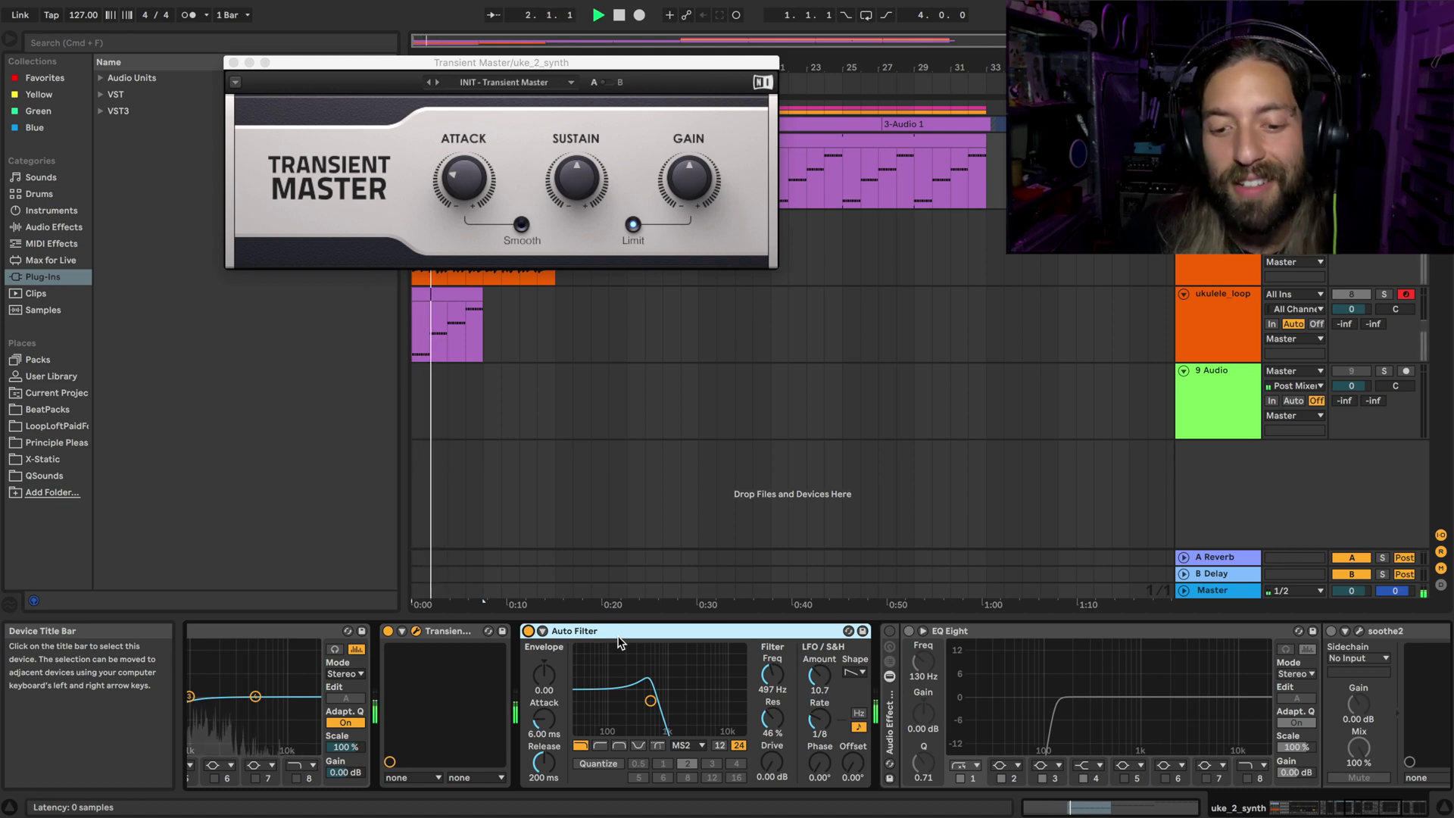
pyautogui.press('space')
# - Check the Auto Filter's circuit type choices and listen to the pattern through the filter again
pyautogui.click(697, 747)
pyautogui.click(696, 749)
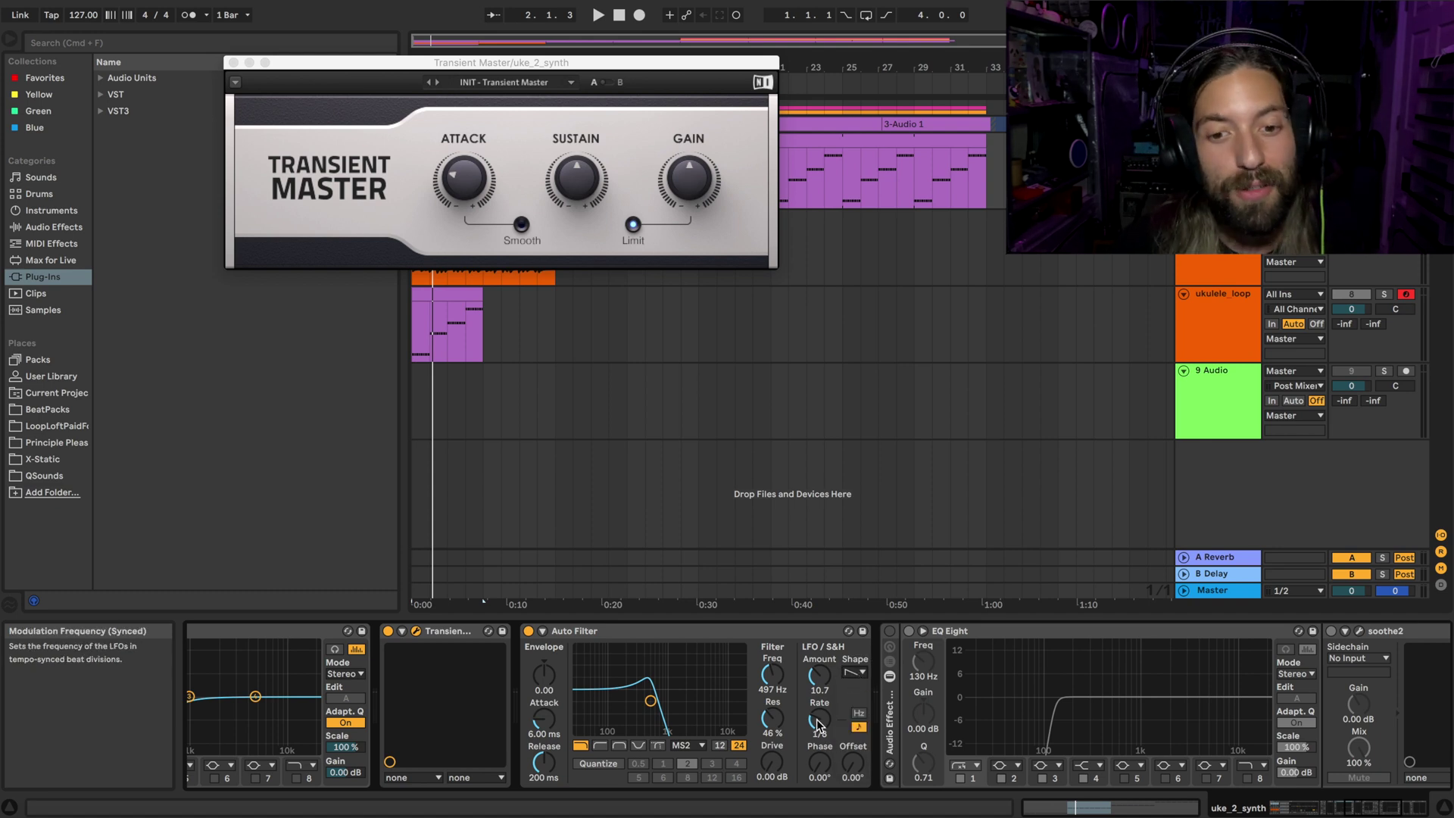
pyautogui.hscroll(3, 818, 723)
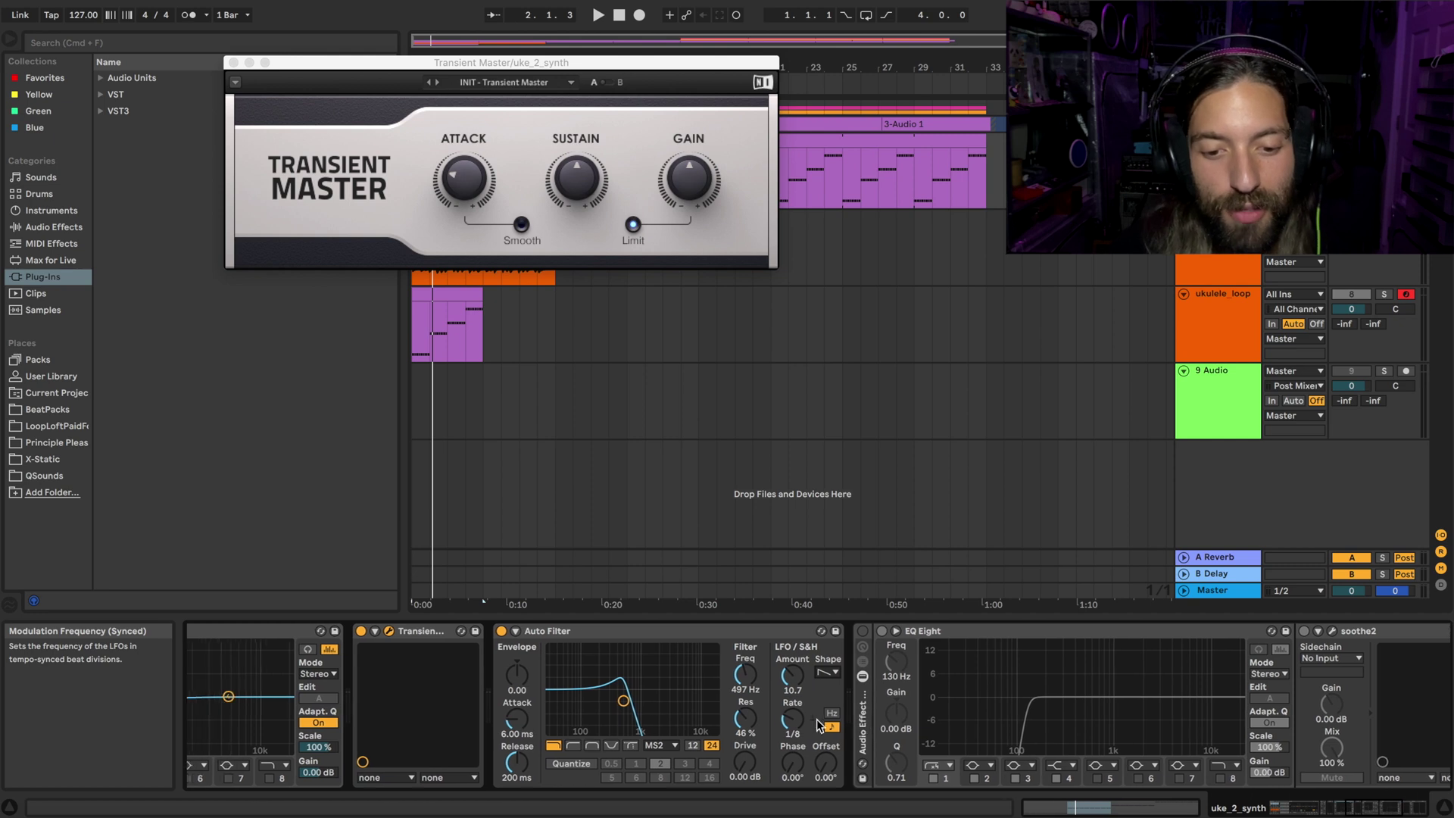
pyautogui.click(656, 633)
pyautogui.press('space')
pyautogui.hscroll(3, 656, 643)
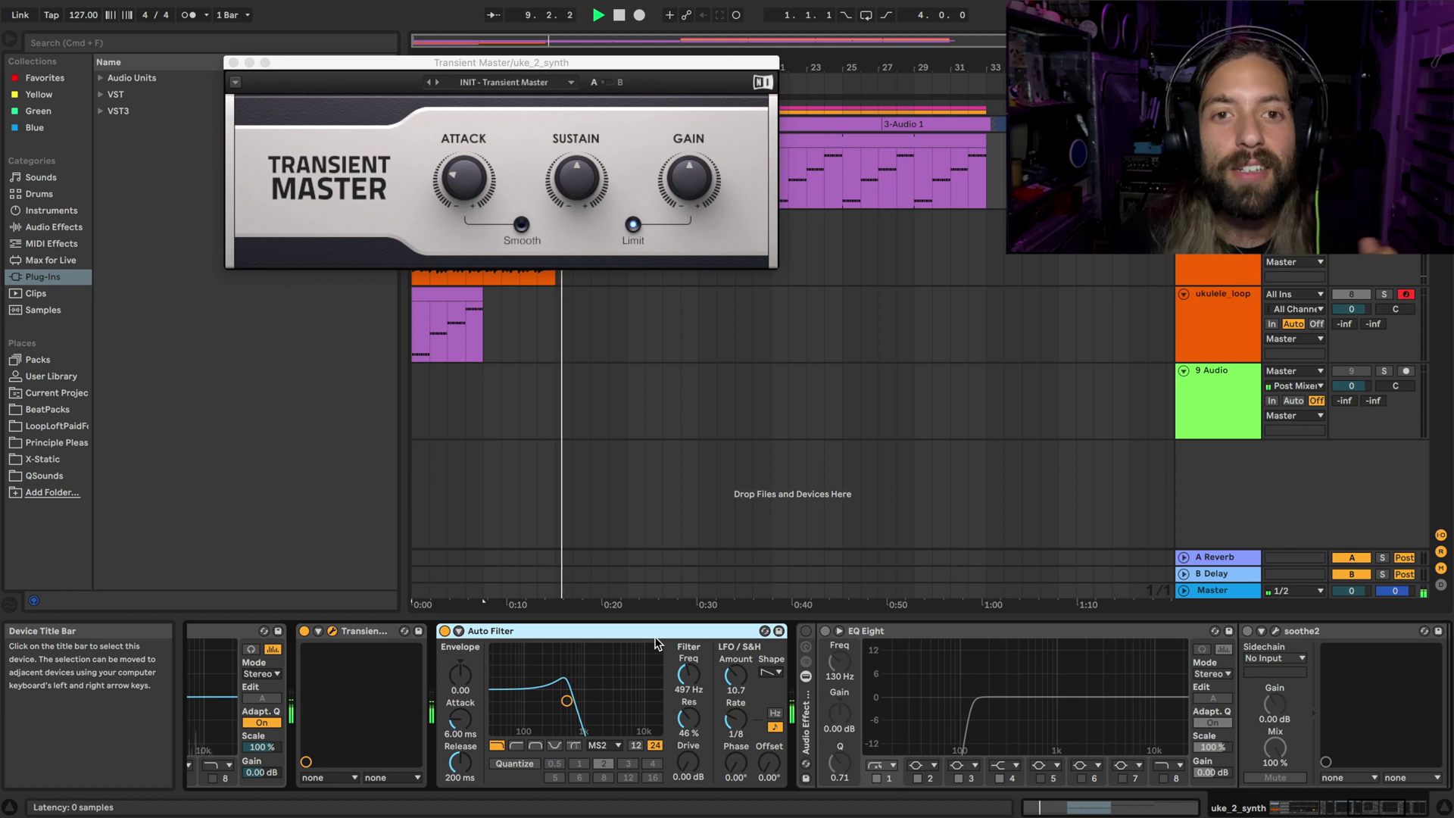
pyautogui.press('space')
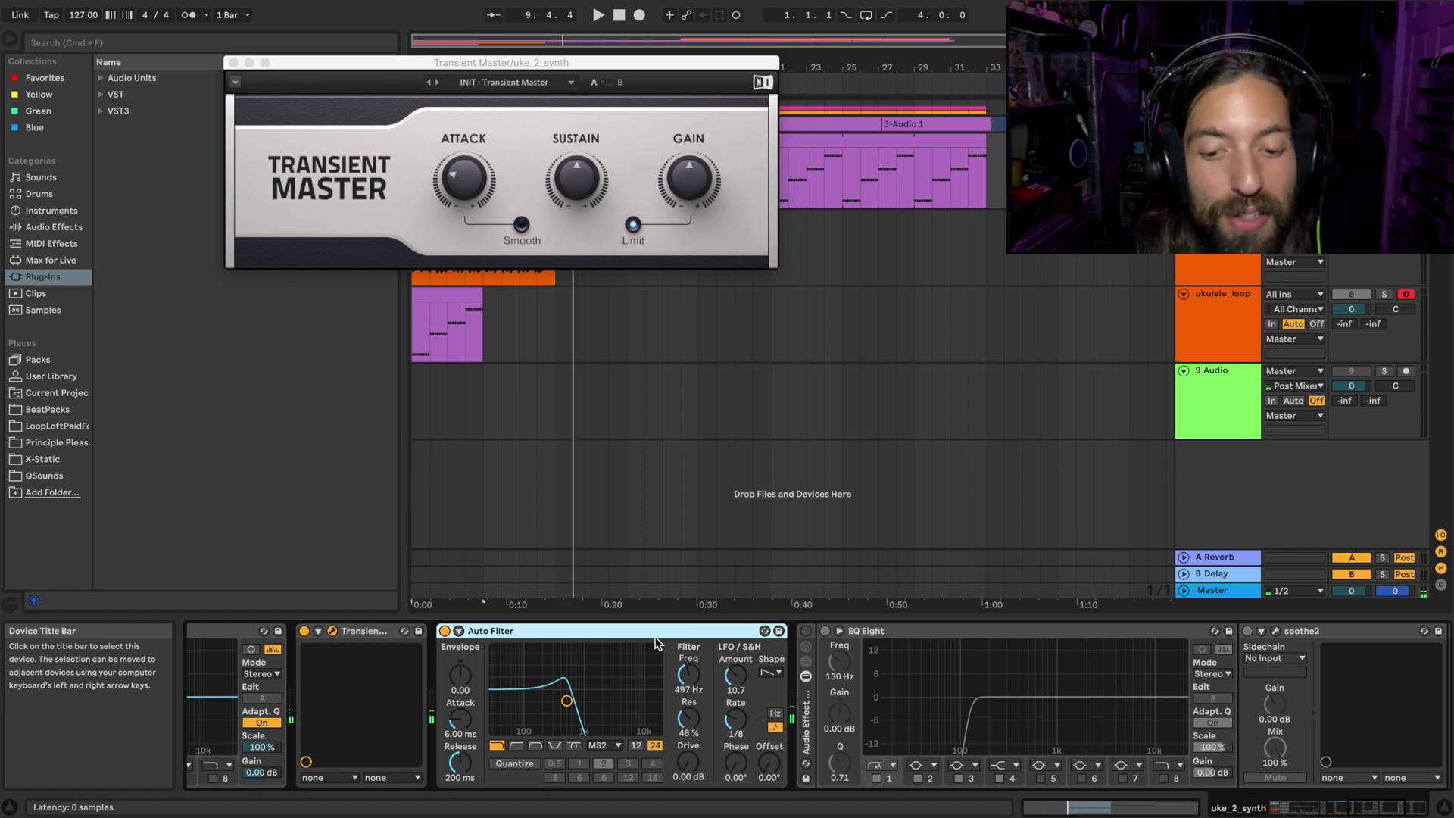
# - Turn on the Audio Effect Rack that follows Auto Filter on the uke_2_synth track
pyautogui.hscroll(5, 658, 643)
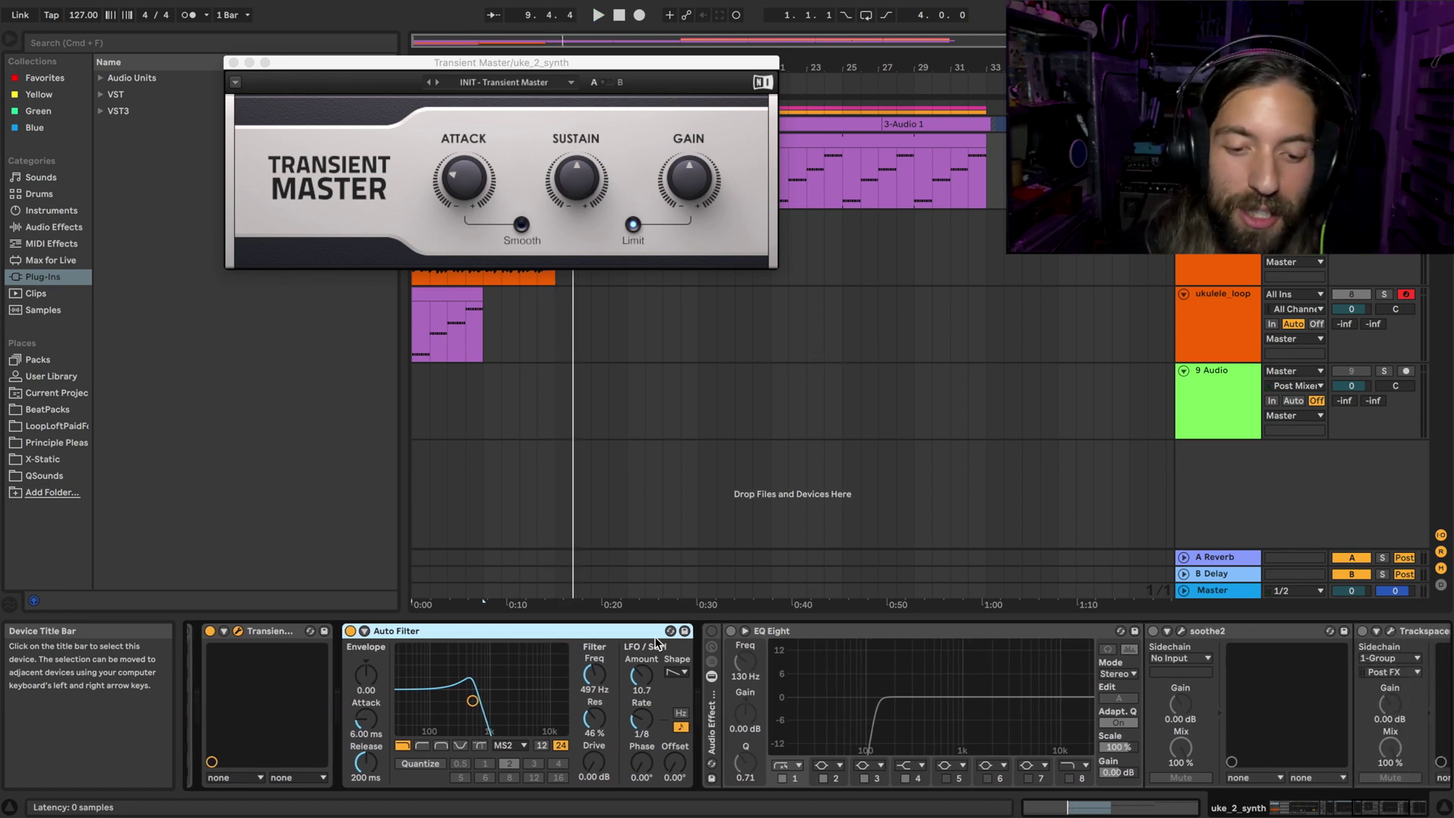
pyautogui.hscroll(1, 655, 638)
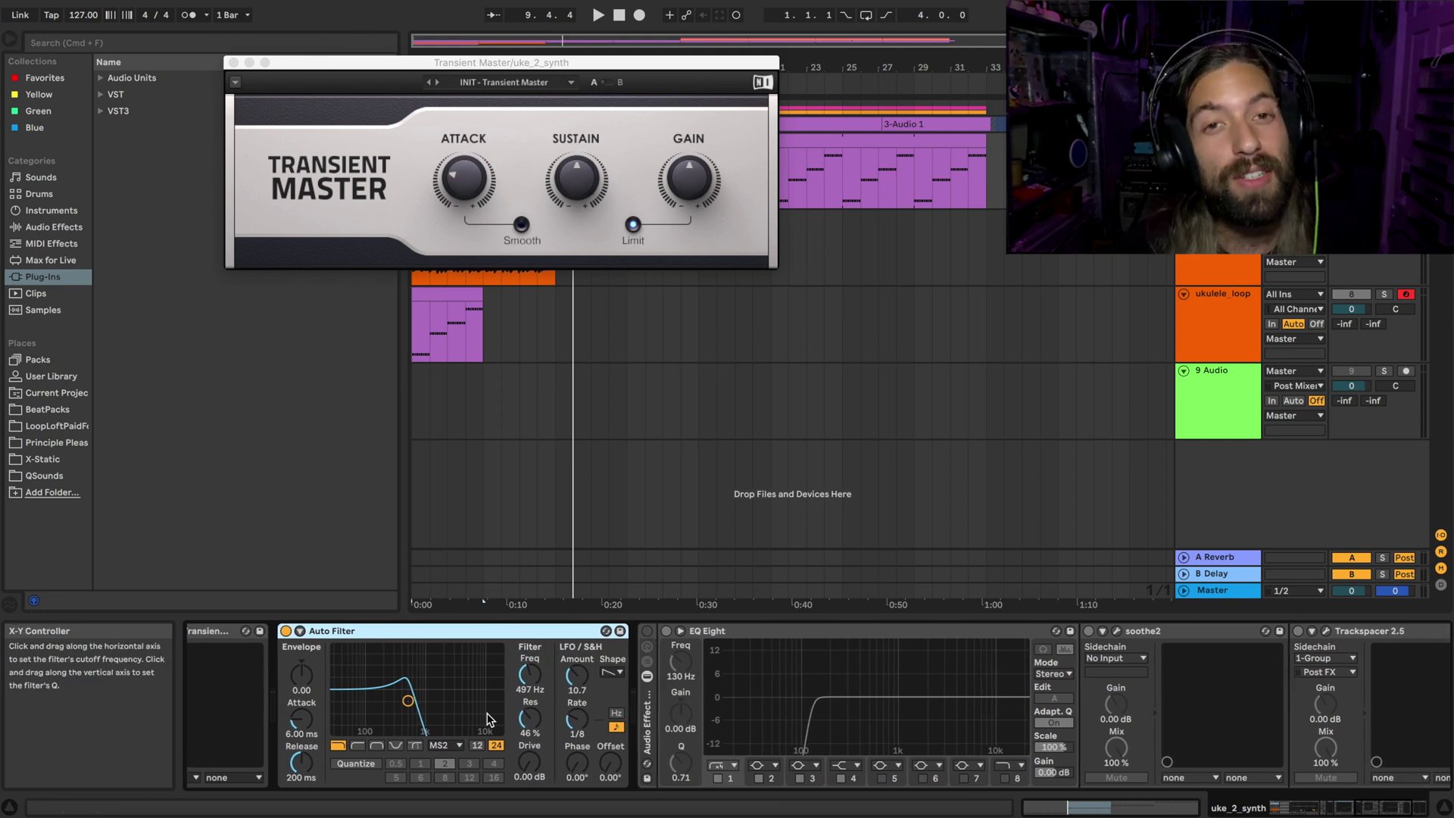
pyautogui.click(647, 631)
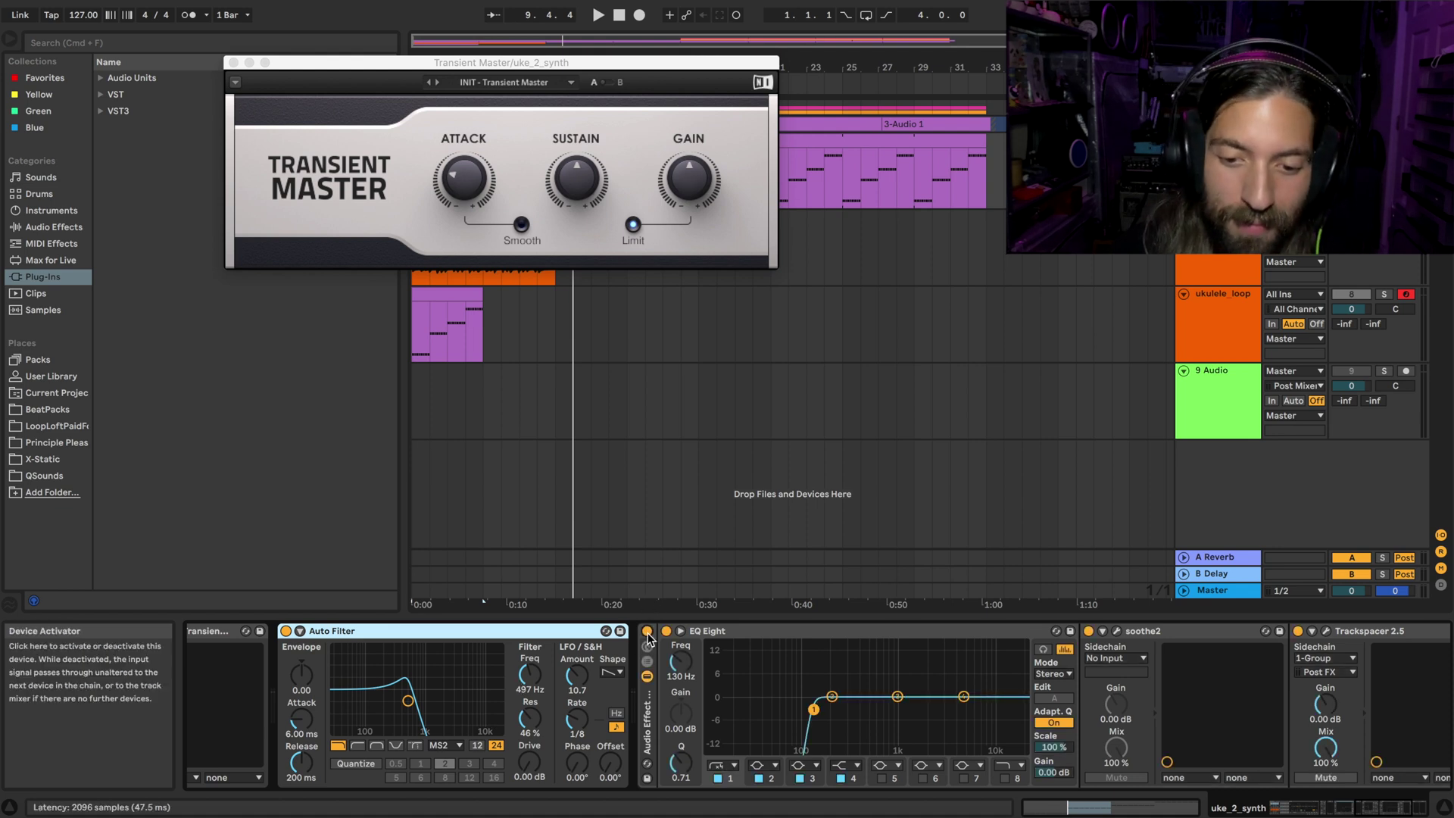
# - Check the oversampling option of the rack's EQ Eight and review the devices along the effect chain
pyautogui.hscroll(10, 779, 653)
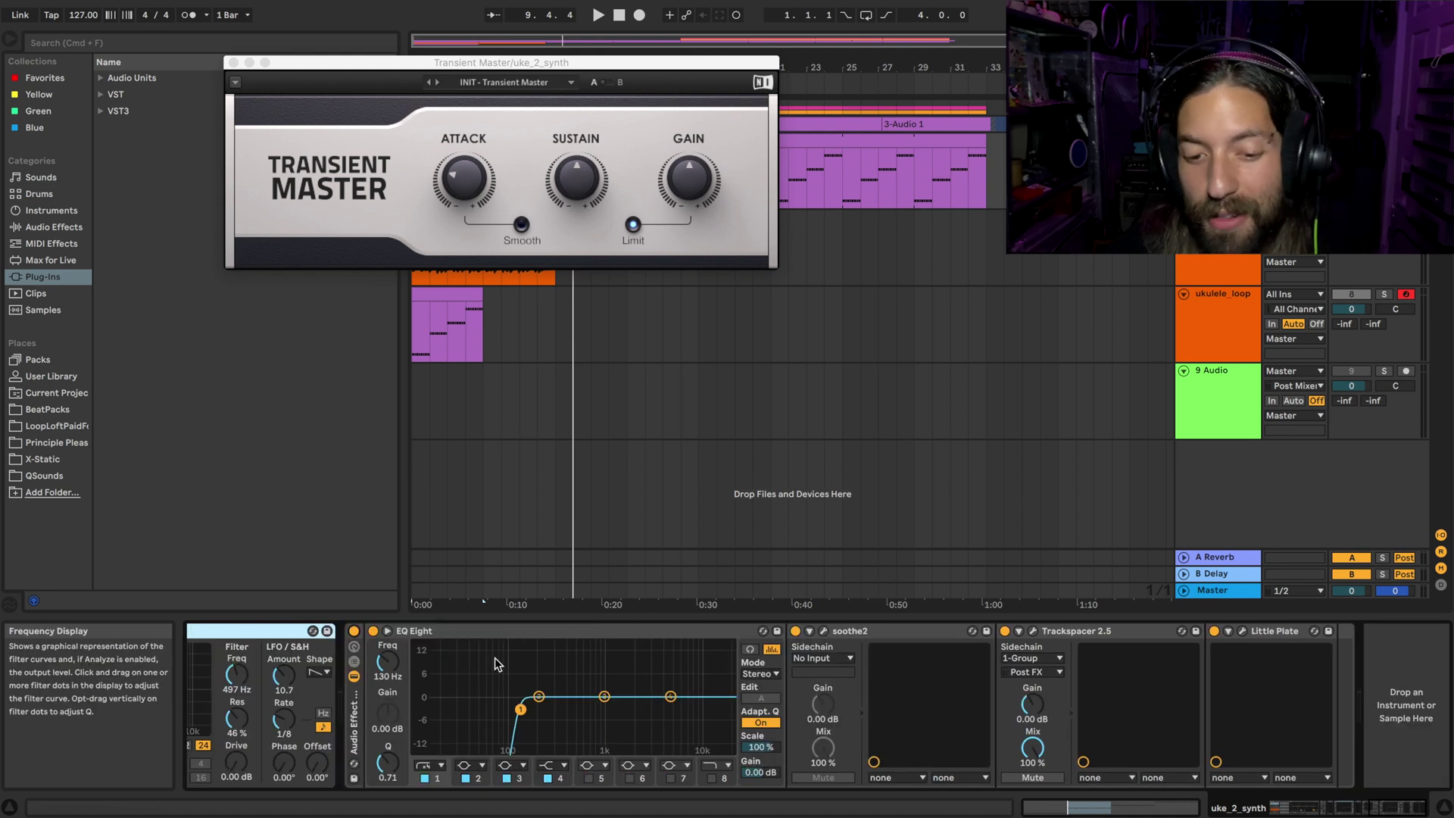
pyautogui.rightClick(671, 631)
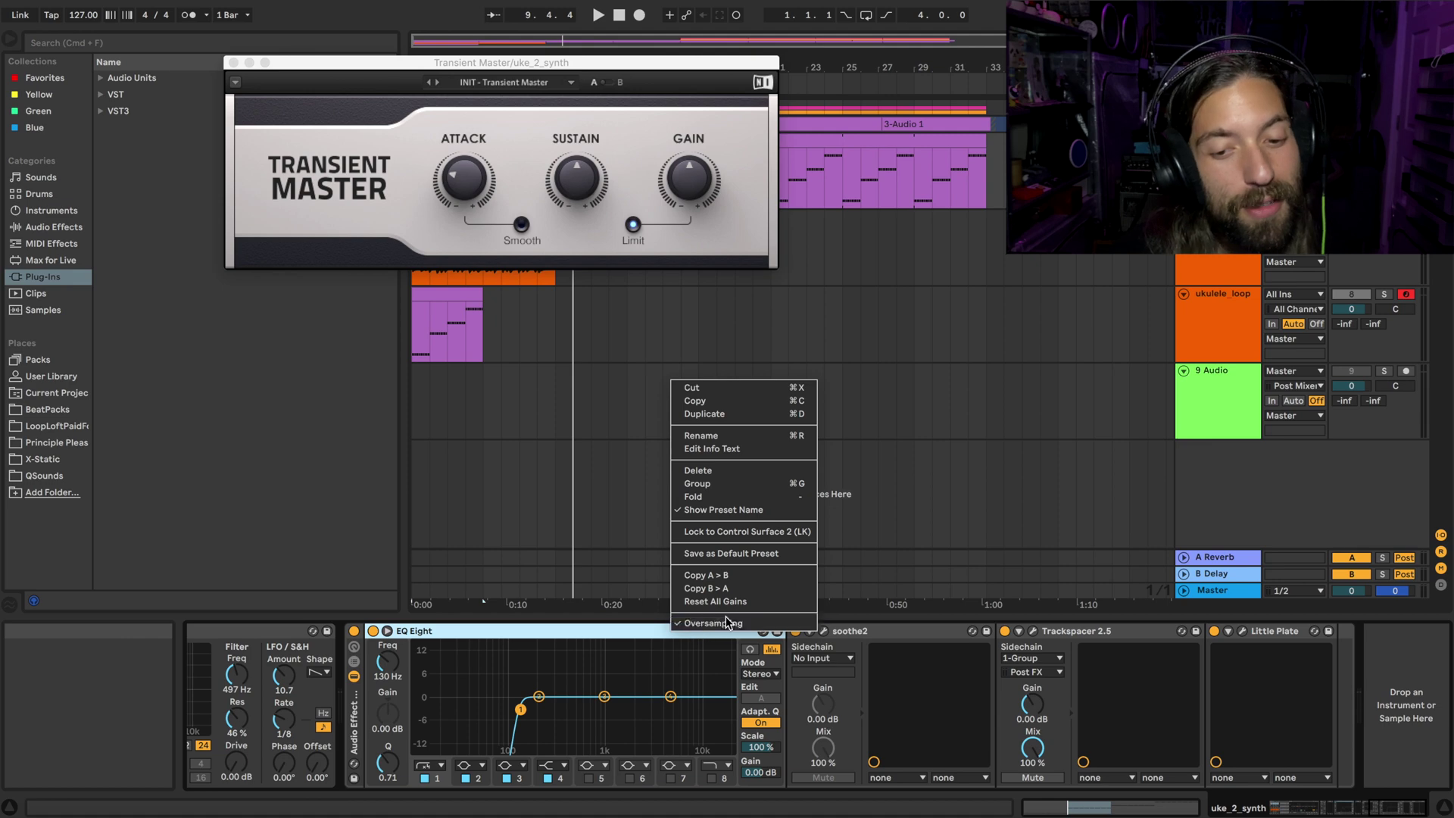
pyautogui.click(616, 632)
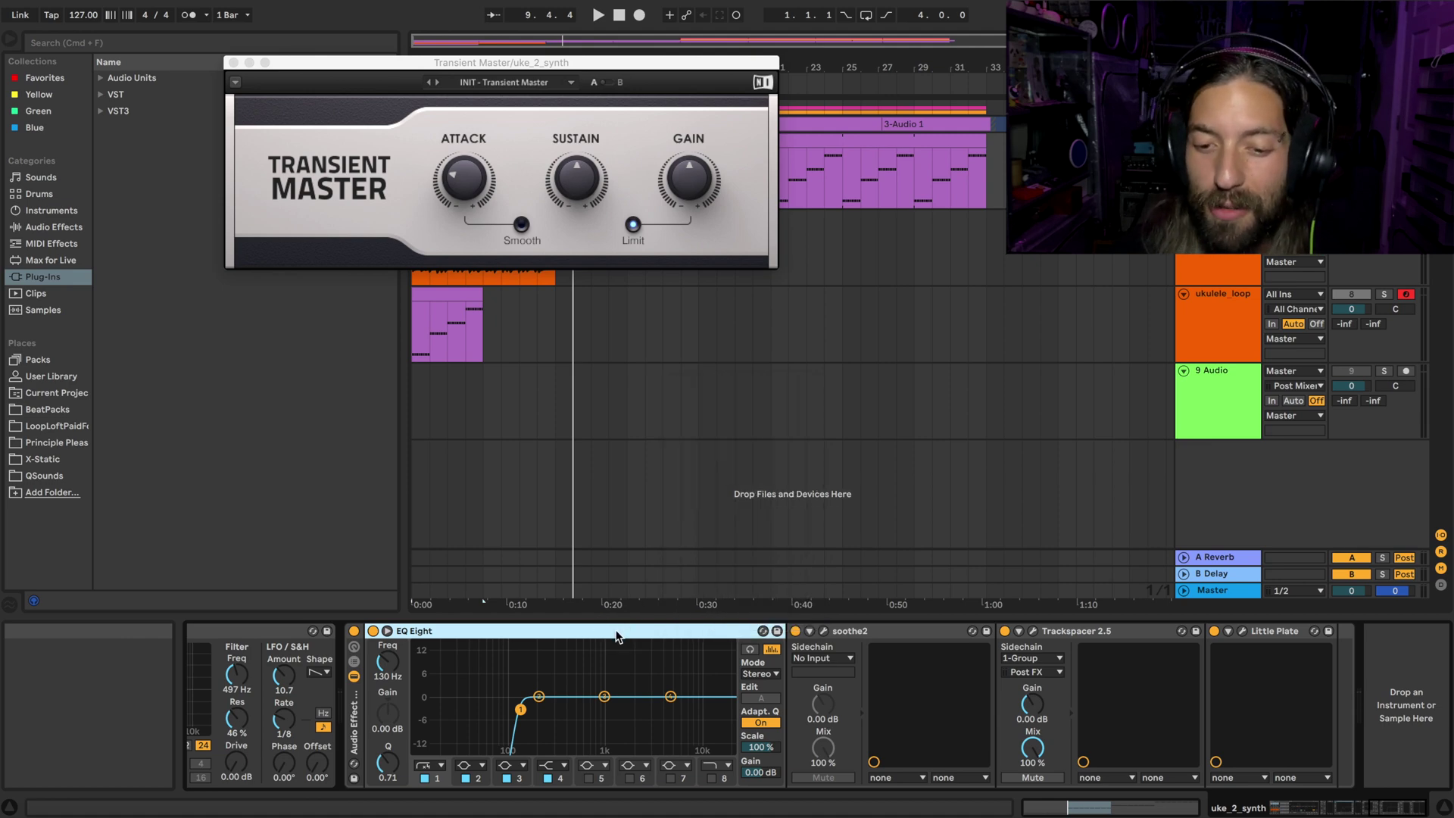
pyautogui.rightClick(616, 632)
pyautogui.click(594, 633)
pyautogui.hscroll(-15, 574, 635)
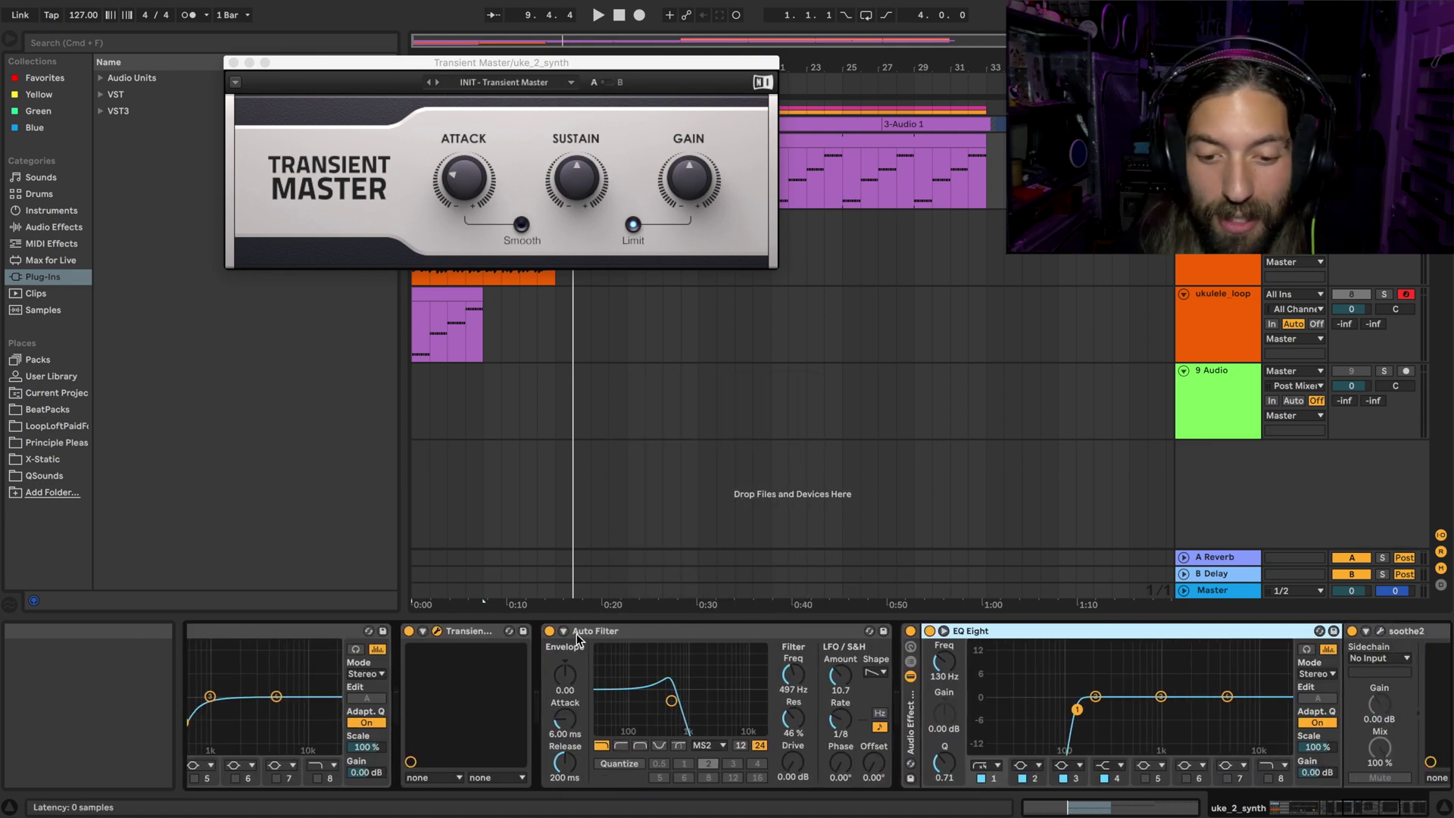
pyautogui.hscroll(-6, 460, 758)
pyautogui.hscroll(-10, 460, 758)
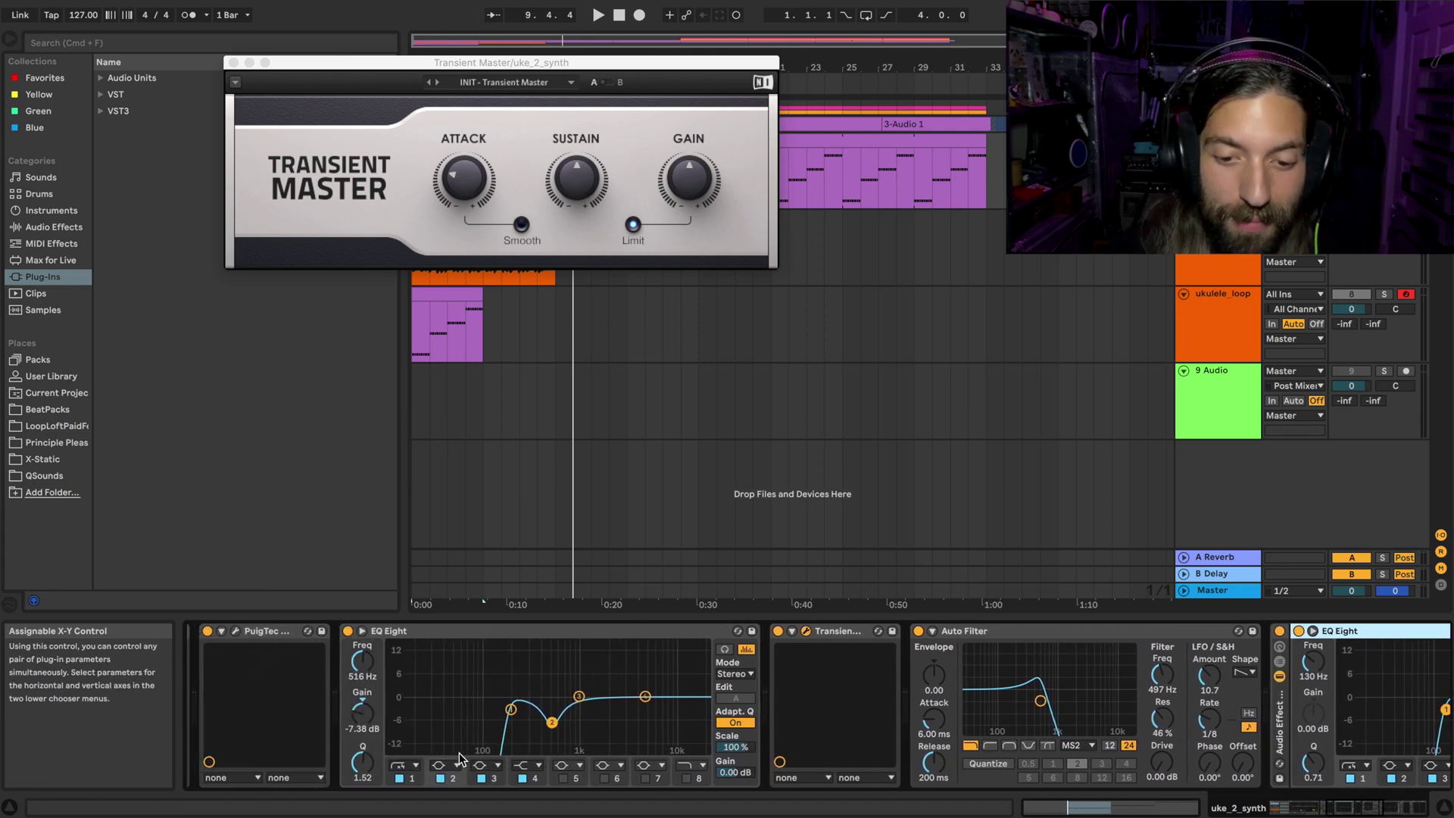
pyautogui.hscroll(10, 459, 759)
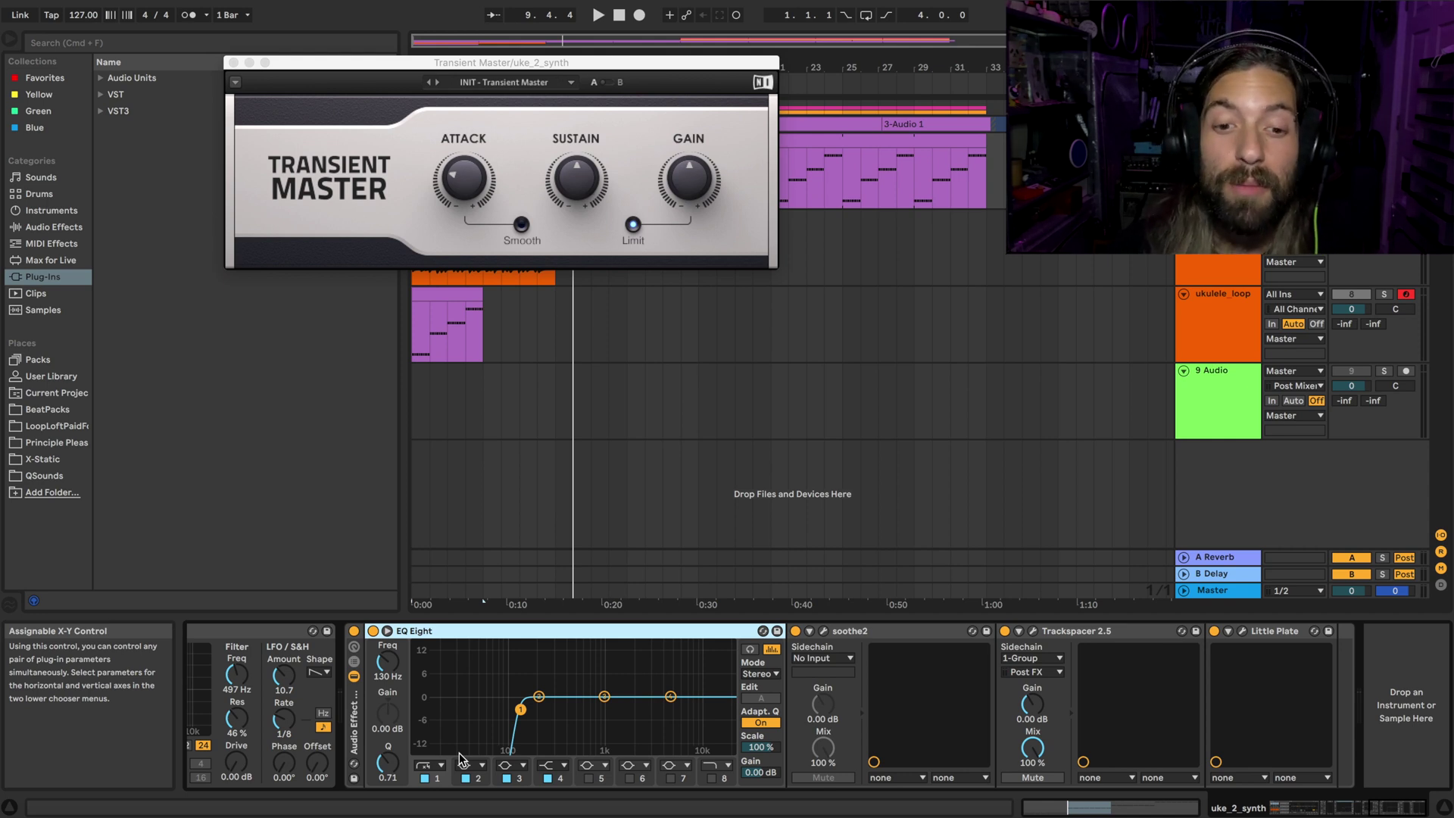
# - Open the soothe2 window, turn off Little Plate and Trackspacer 2.5, and compare playback with soothe2 off and on
pyautogui.click(824, 632)
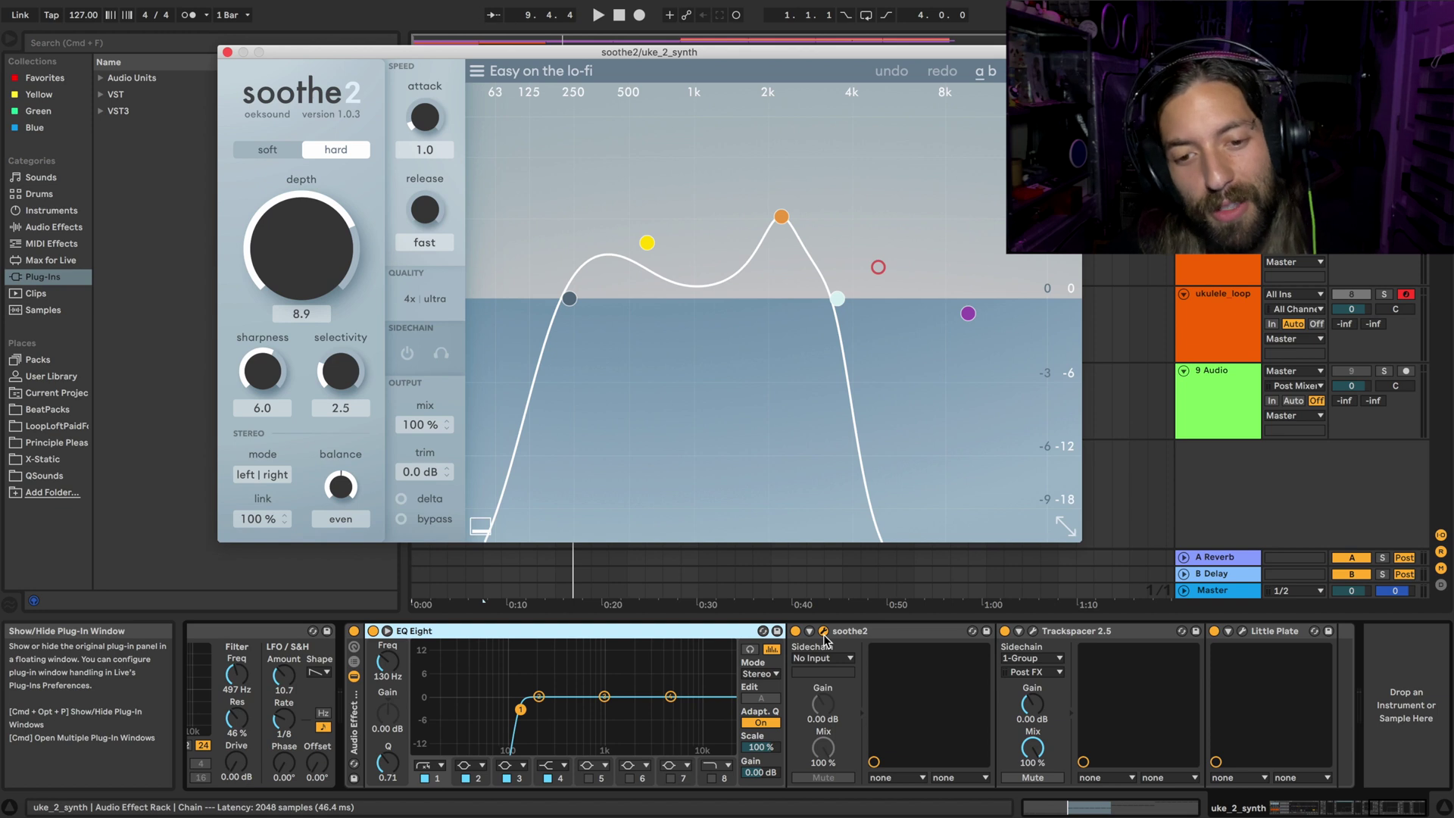
pyautogui.click(1214, 631)
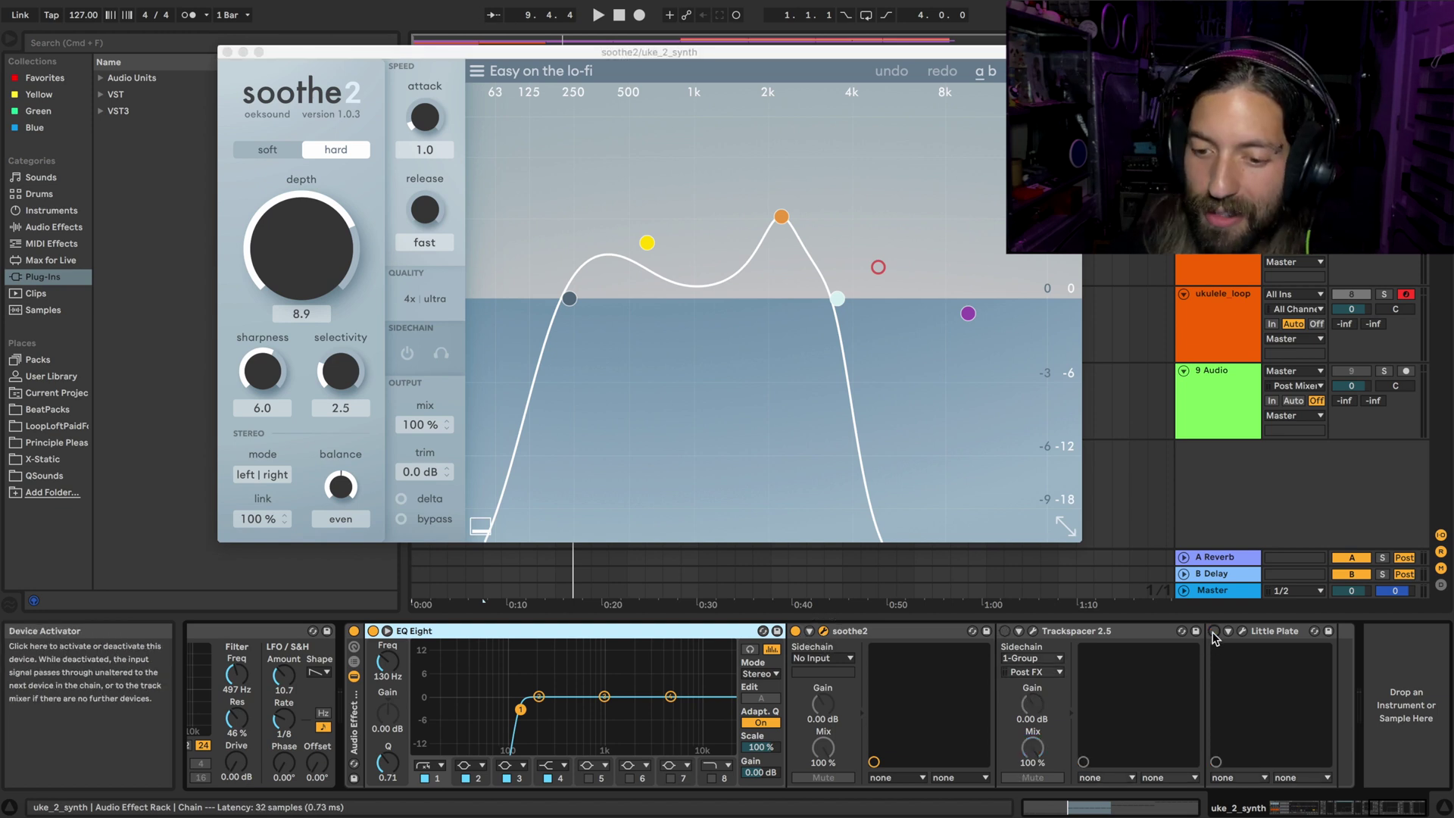
pyautogui.click(1006, 631)
pyautogui.click(796, 631)
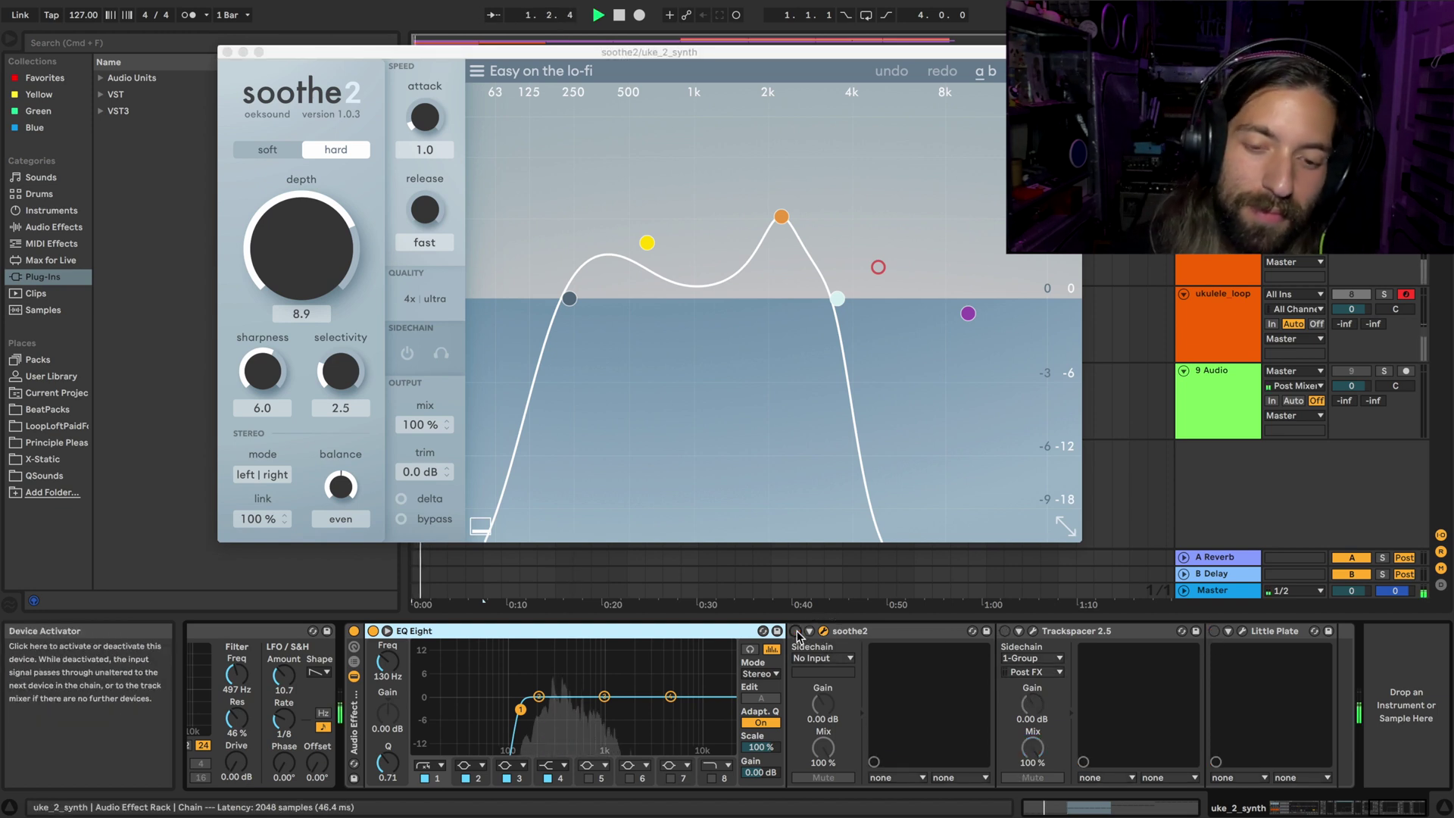
pyautogui.click(796, 631)
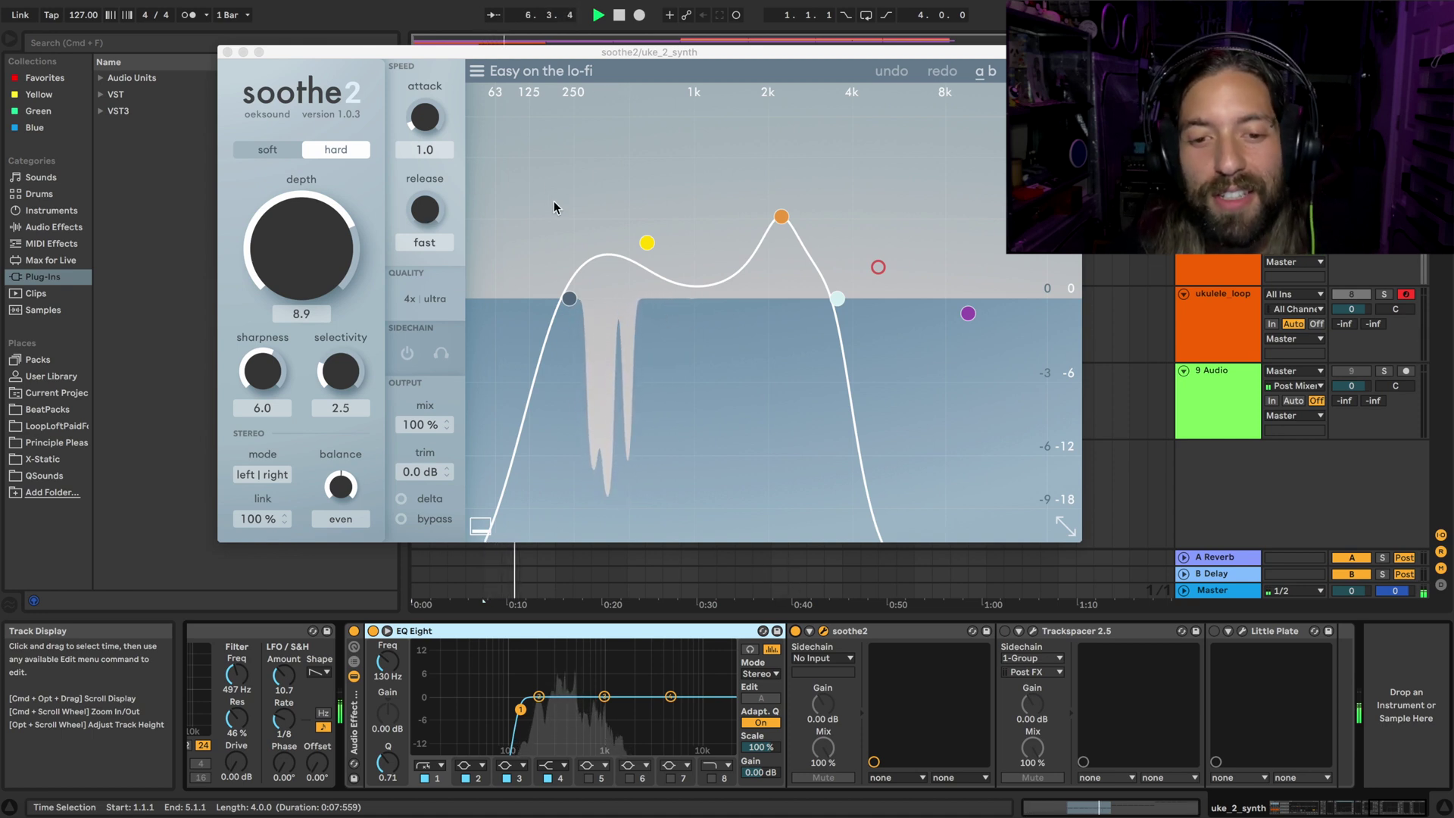
# - Close the soothe2 window, view its processing once more during playback, and stop the playback
pyautogui.click(227, 52)
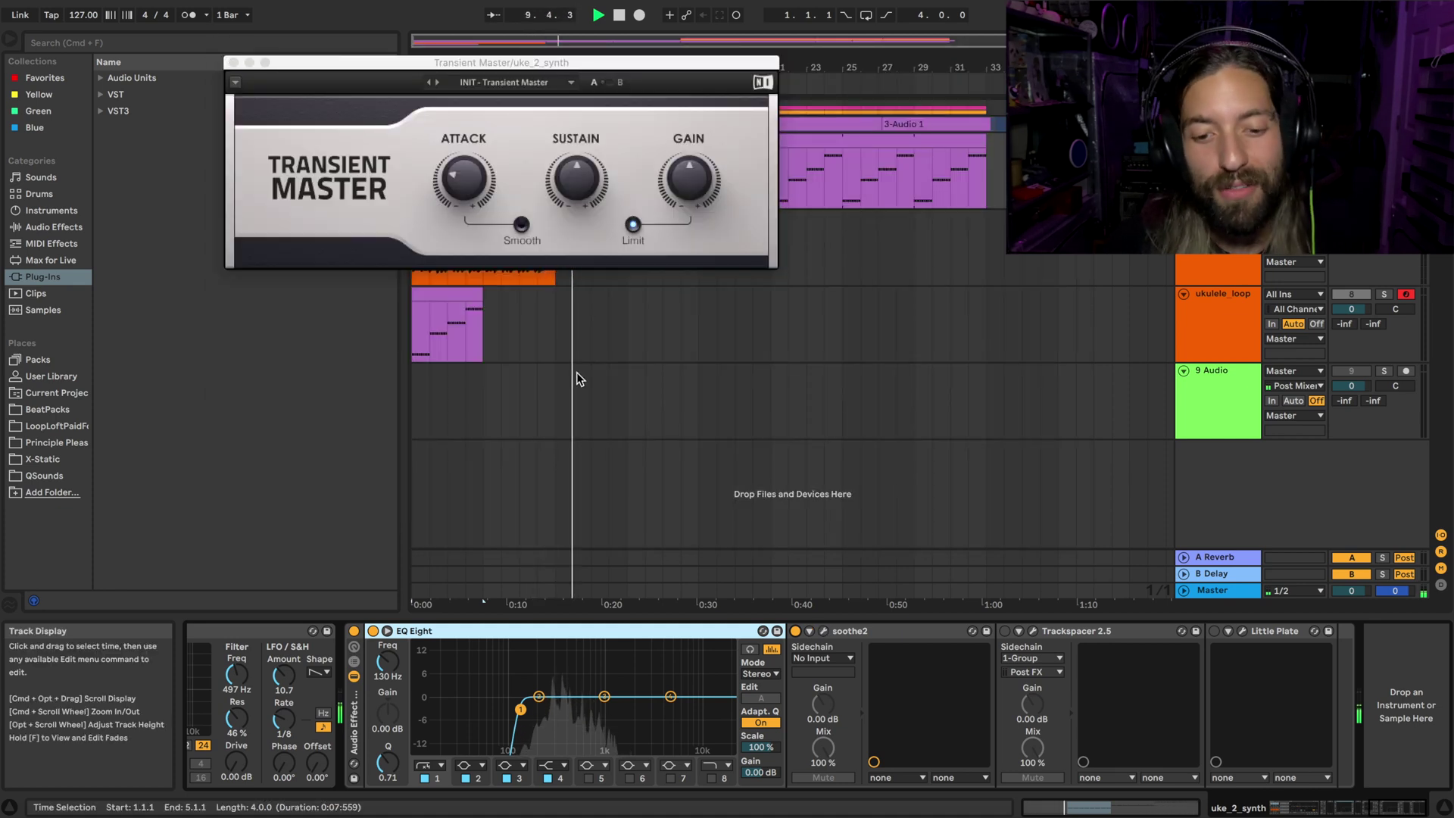
pyautogui.click(825, 631)
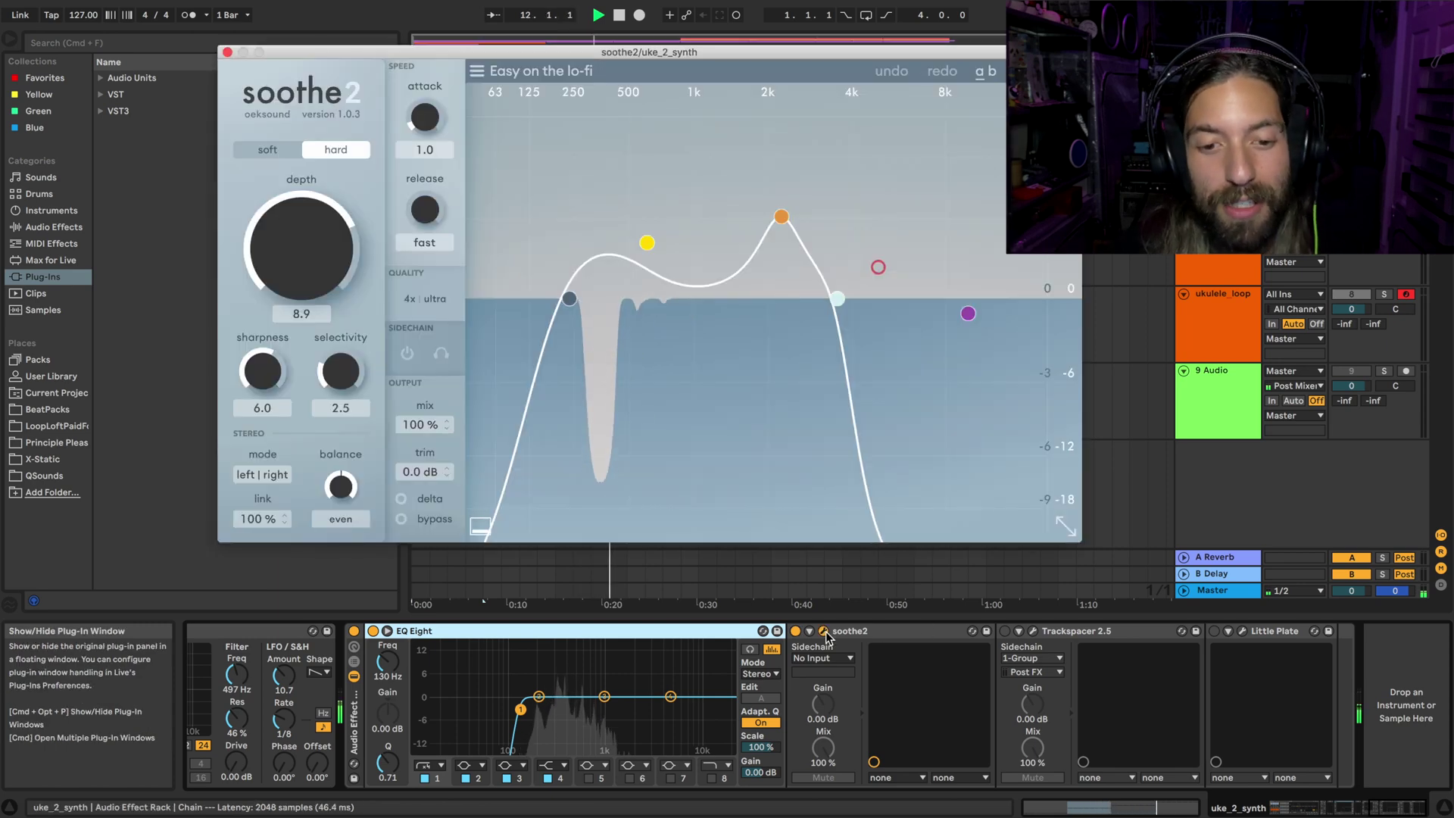
pyautogui.click(825, 632)
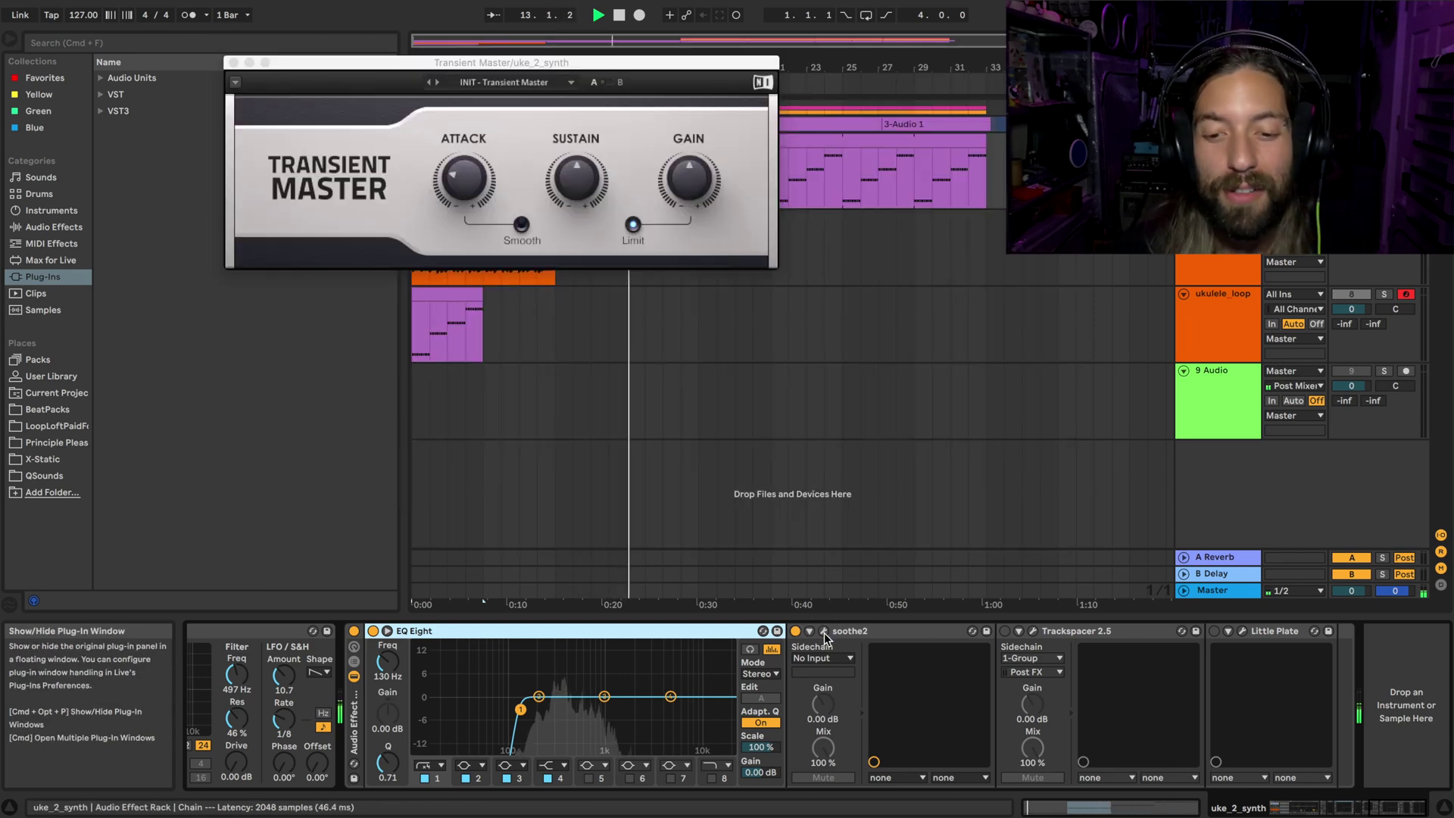
pyautogui.press('space')
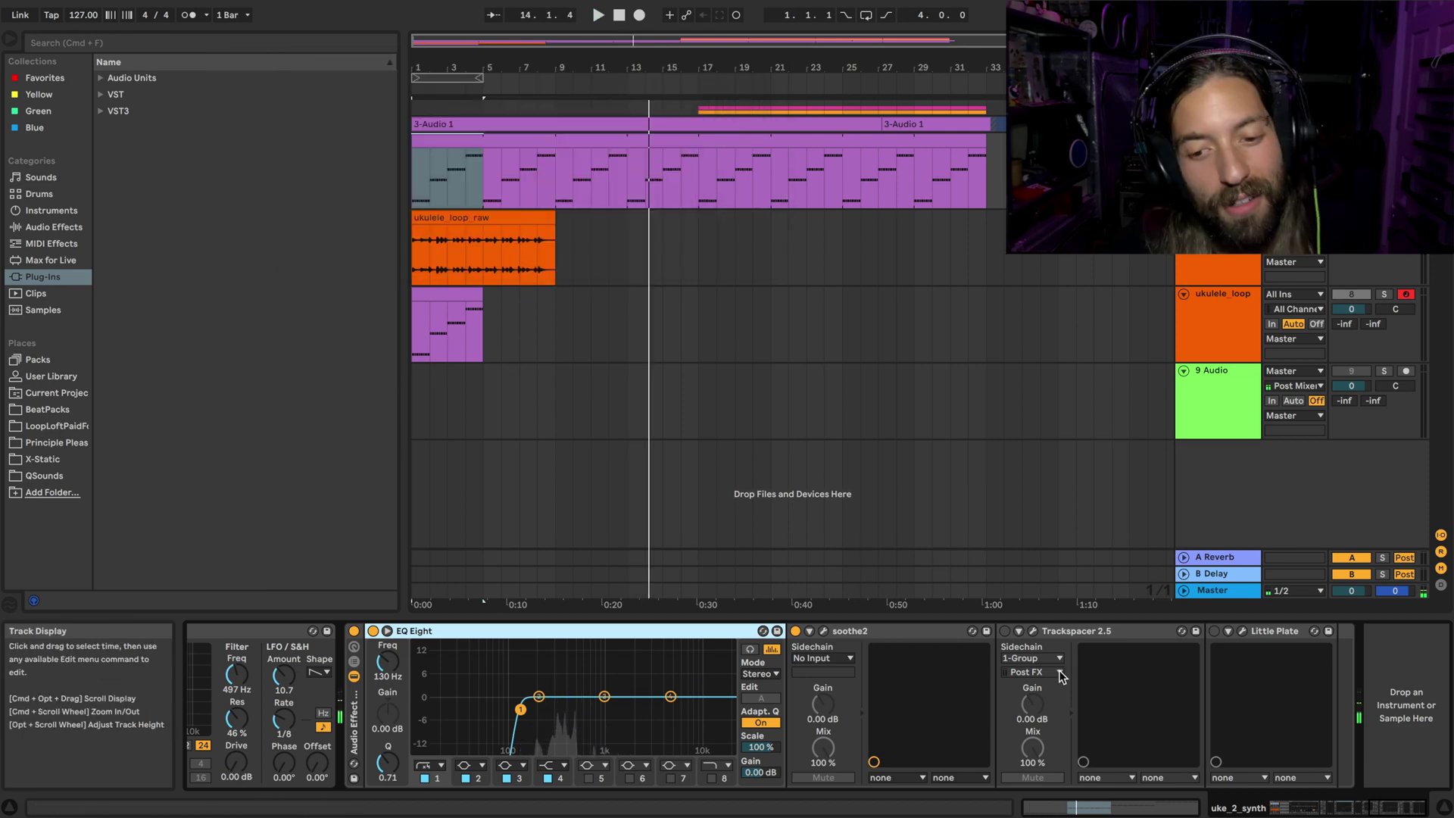
# - Turn on Trackspacer 2.5 and Little Plate, and play the pattern while viewing the Little Plate reverb settings
pyautogui.click(1004, 631)
pyautogui.click(1215, 631)
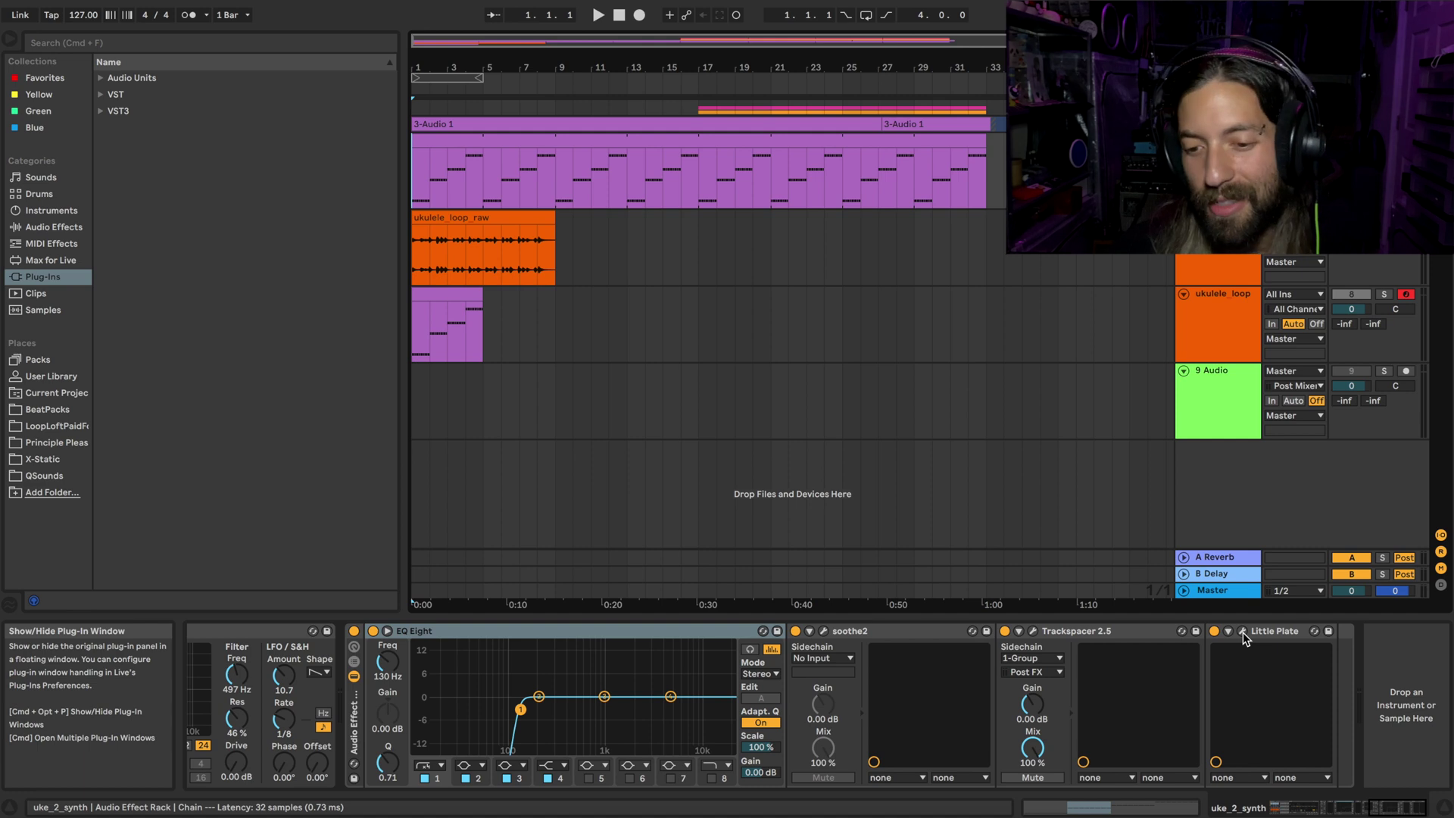
pyautogui.click(1243, 632)
pyautogui.press('space')
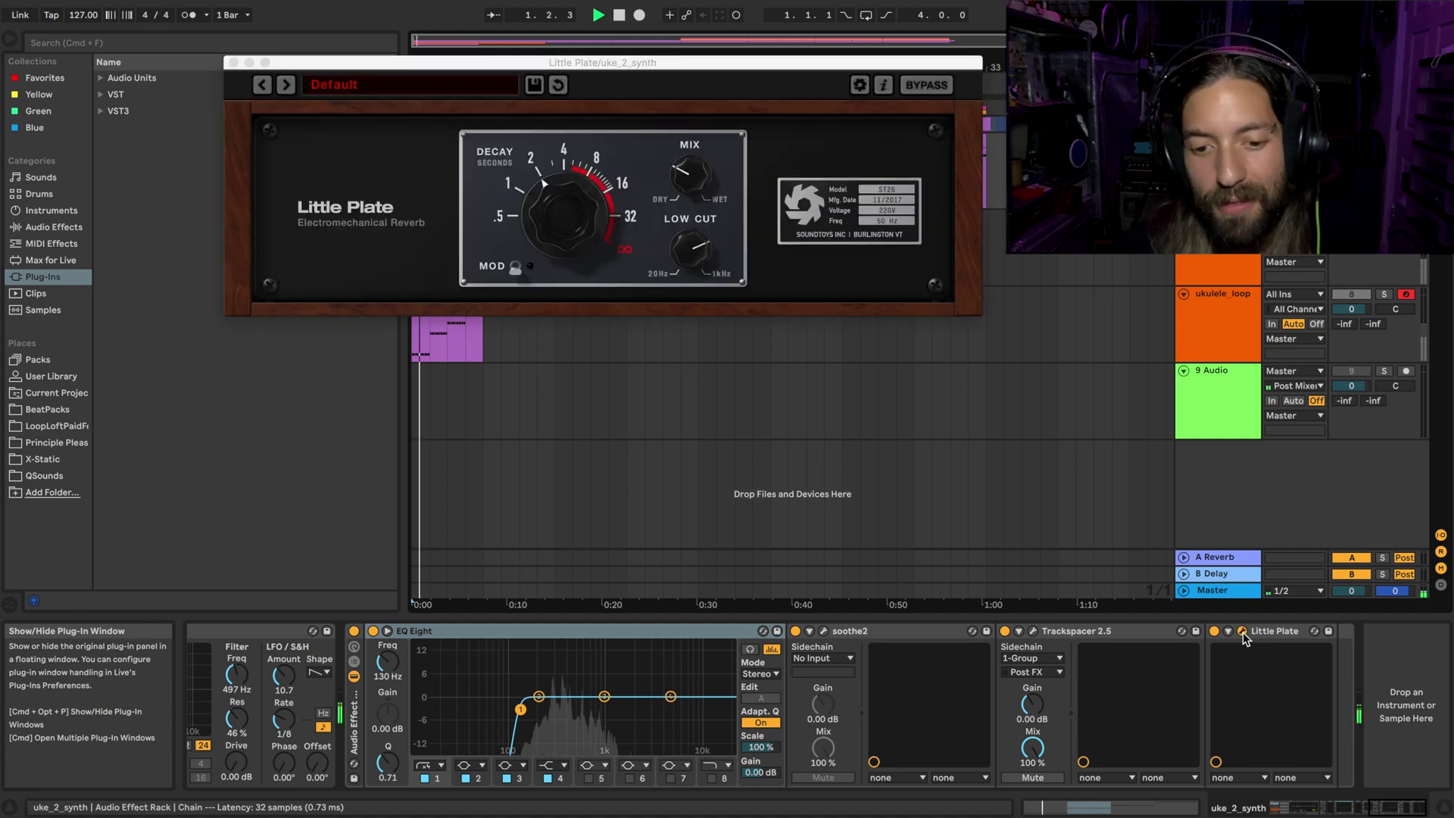
pyautogui.click(1243, 632)
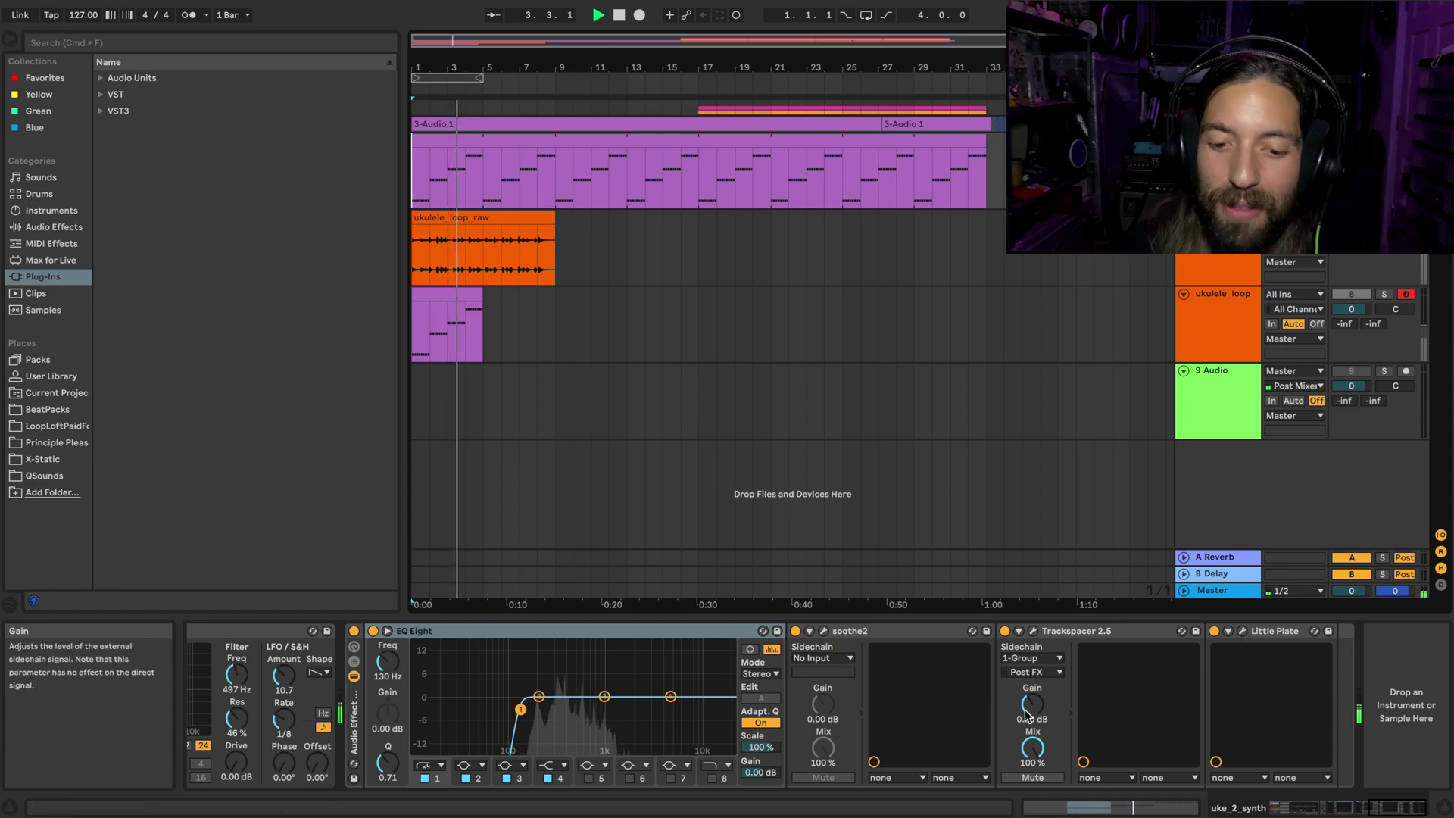
pyautogui.hscroll(-6, 1027, 714)
pyautogui.hscroll(5, 1028, 716)
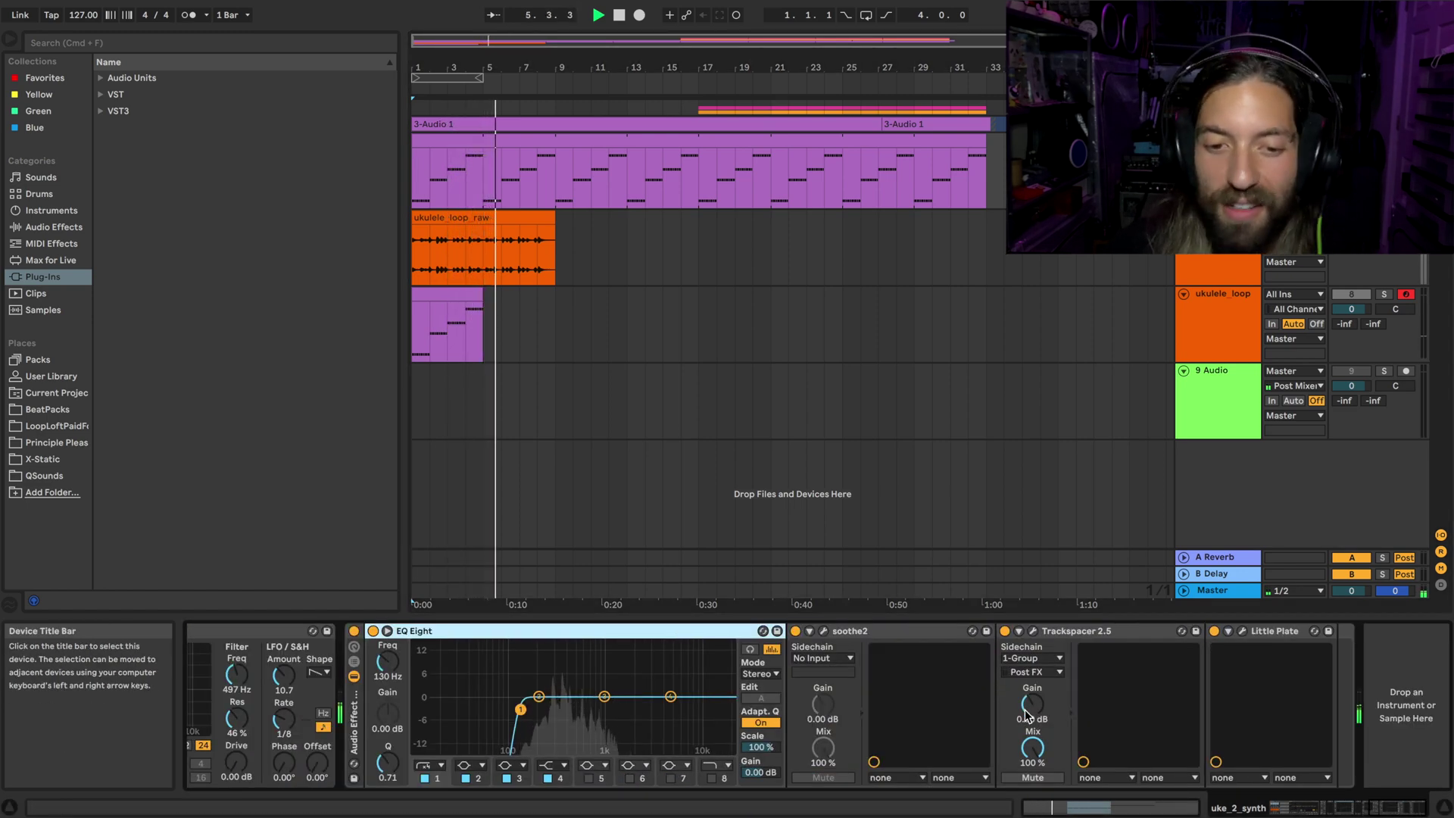
# - Select the ukulele_loop_raw track at bar 1, play from the start and stop before bar 5
pyautogui.click(420, 263)
pyautogui.press('space')
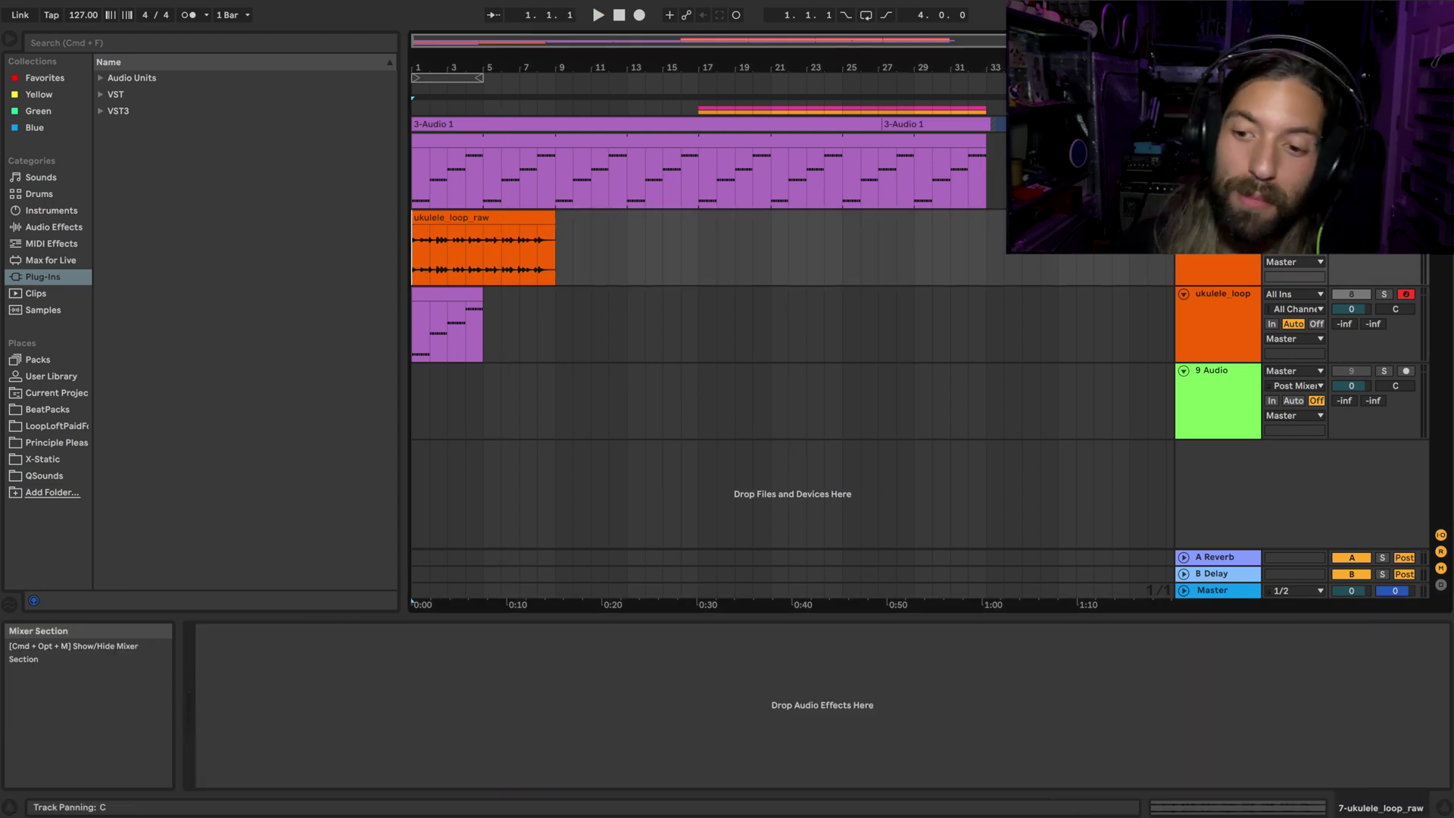
pyautogui.press('space')
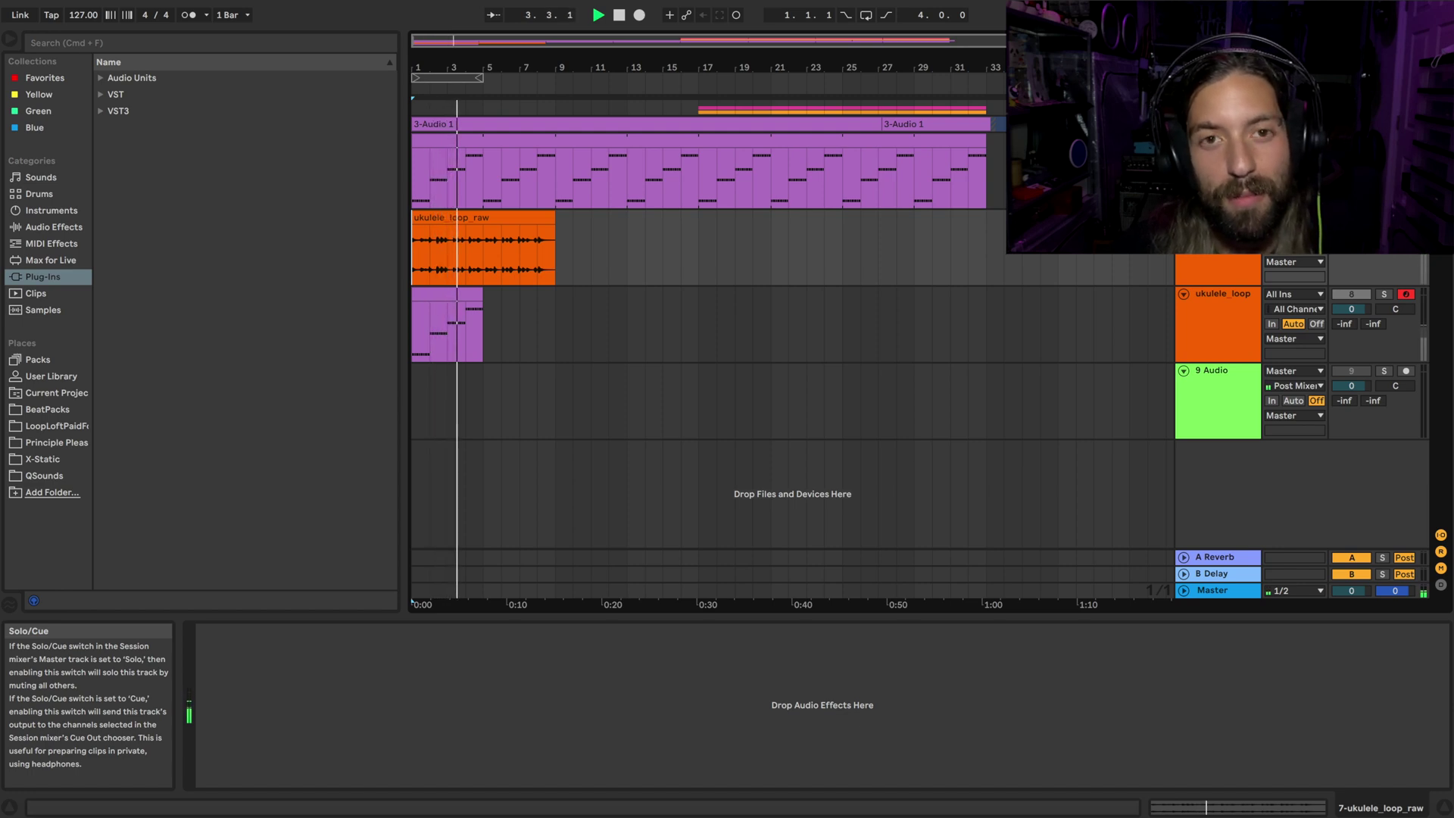
pyautogui.press('space')
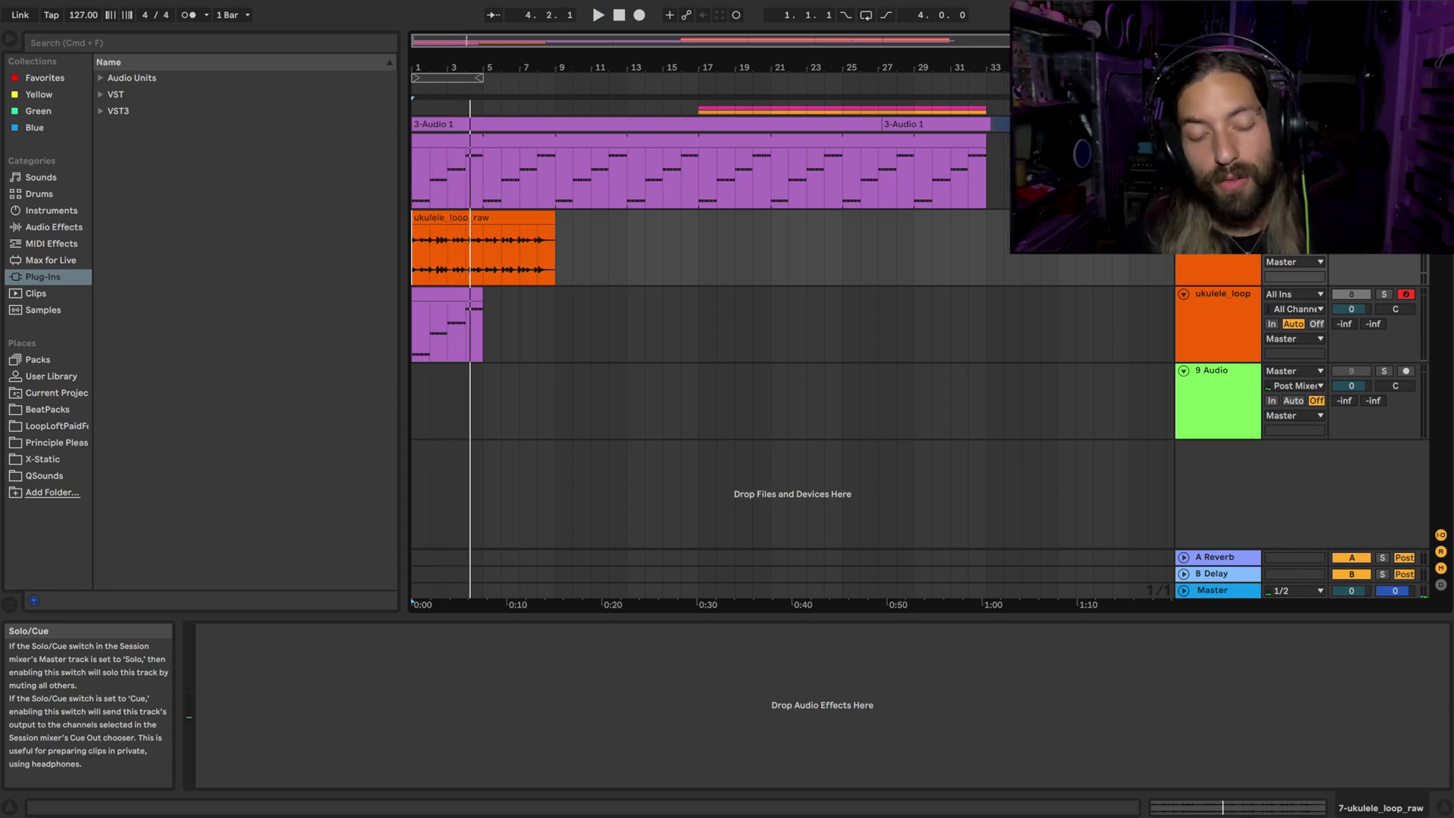